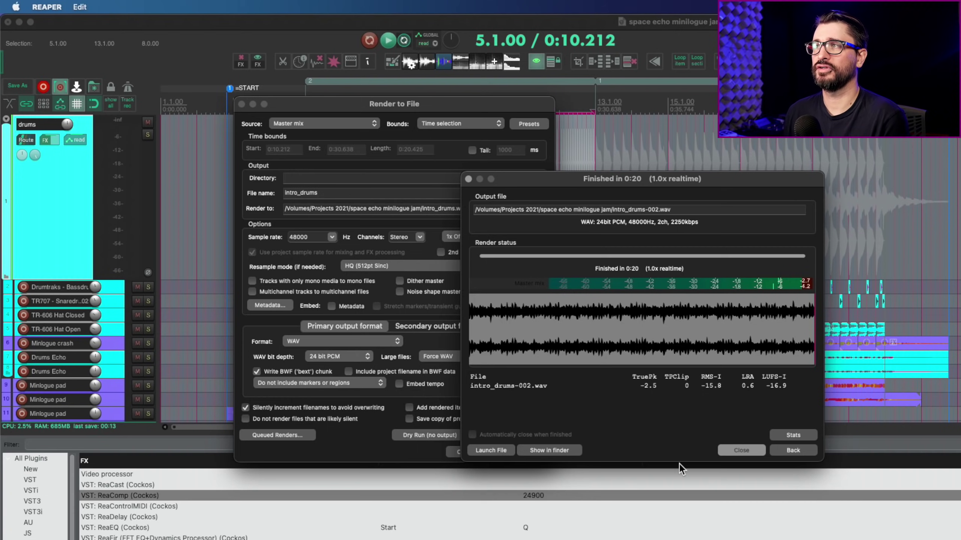
# Open the finished render's statistics in the web browser and close the render report
pyautogui.click(793, 434)
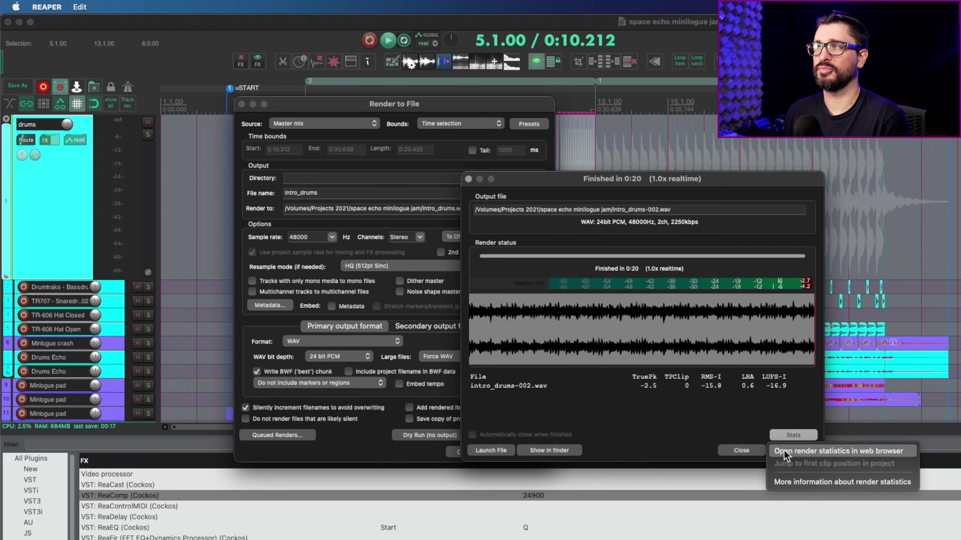
pyautogui.click(802, 452)
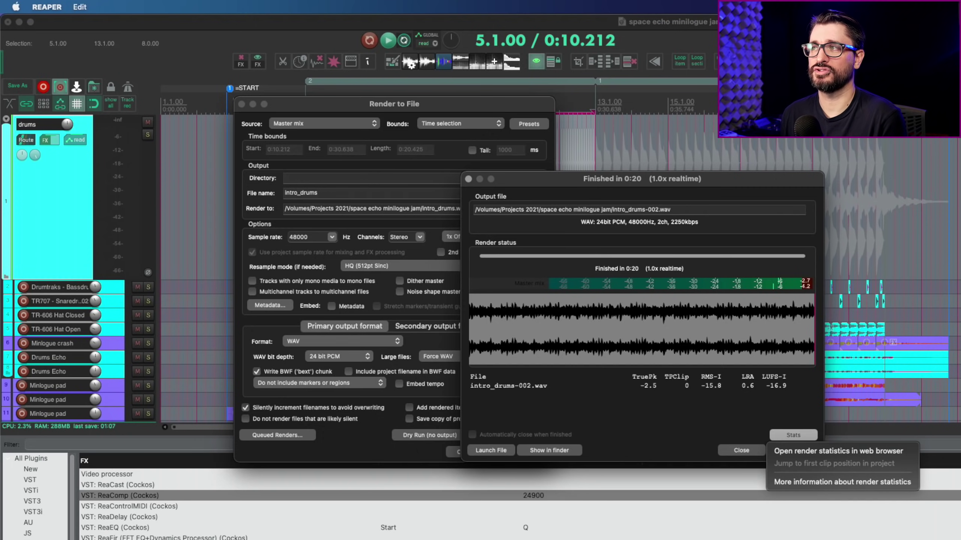
pyautogui.press('Escape')
pyautogui.press('Escape')
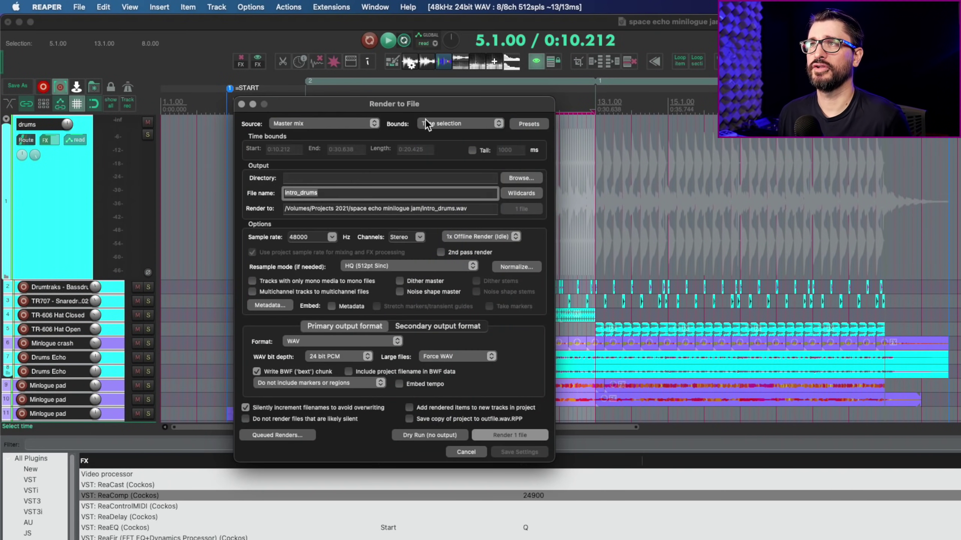
# Render the selected tracks as stems over the time selection and close the render progress window
pyautogui.click(330, 120)
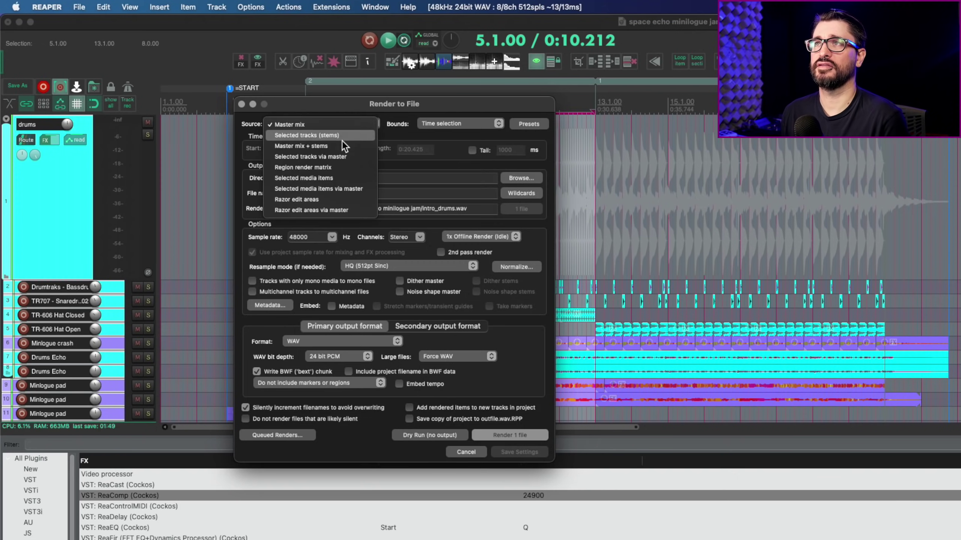
pyautogui.click(305, 137)
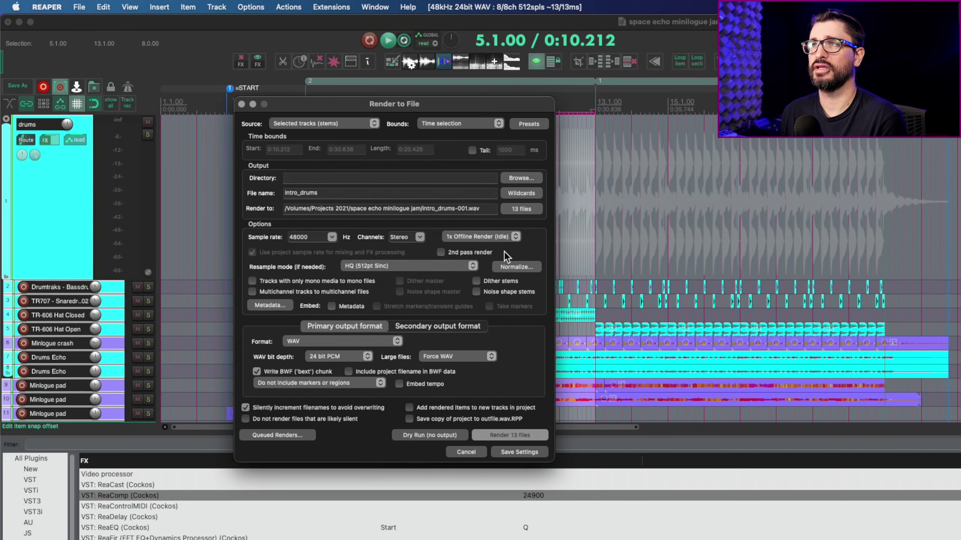
pyautogui.click(524, 438)
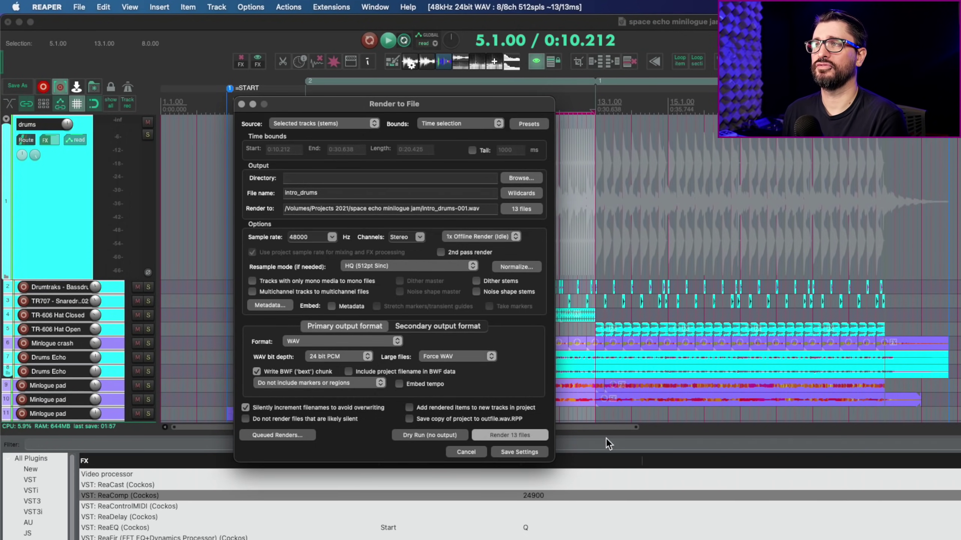
pyautogui.moveTo(675, 238); pyautogui.dragTo(540, 106)
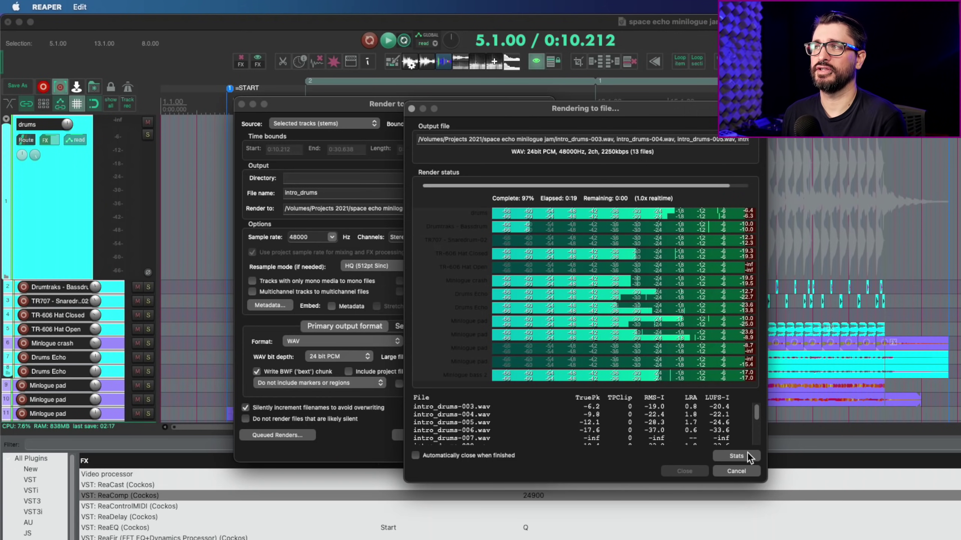
pyautogui.click(742, 471)
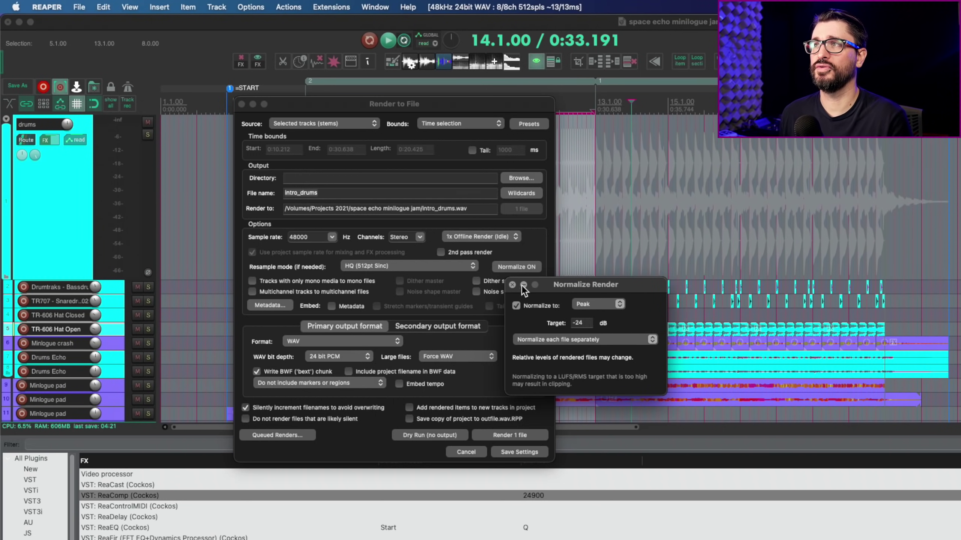
# Switch render normalization off and back on in the normalize settings, and close them
pyautogui.press('Escape')
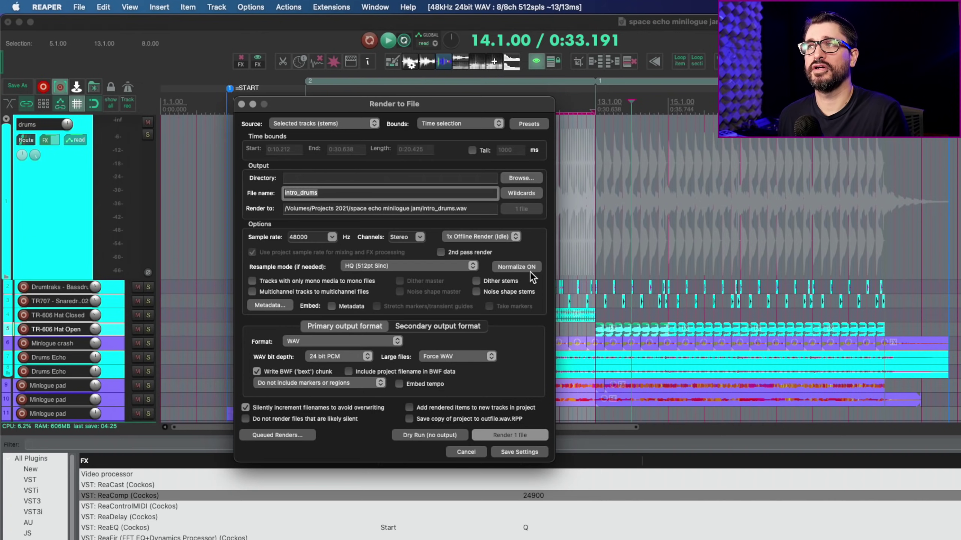
pyautogui.click(529, 267)
pyautogui.click(527, 302)
pyautogui.moveTo(534, 284); pyautogui.dragTo(551, 295)
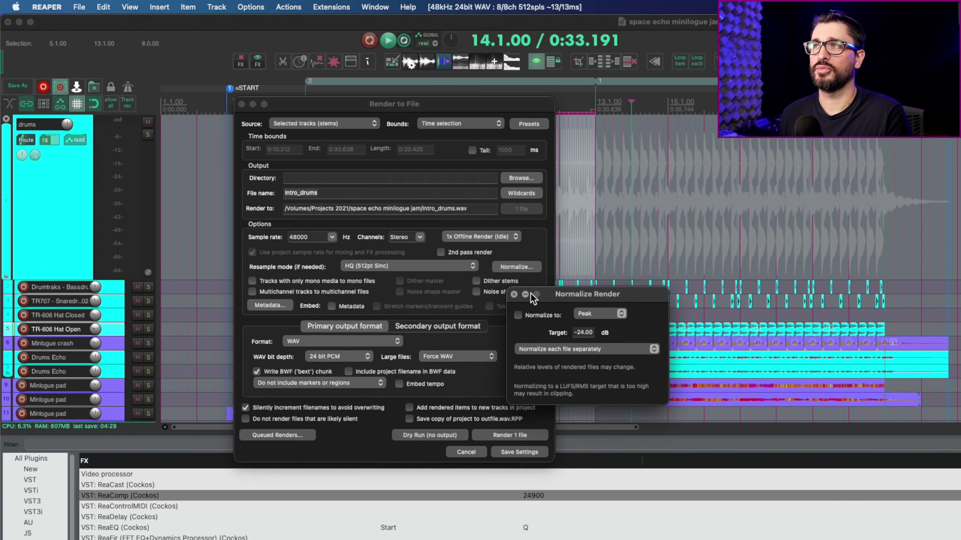
pyautogui.click(530, 315)
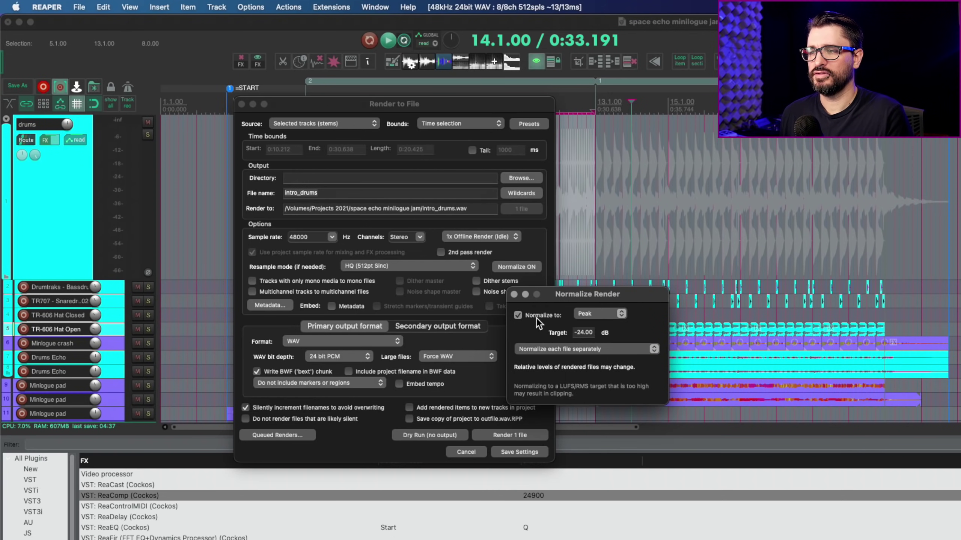
pyautogui.click(514, 295)
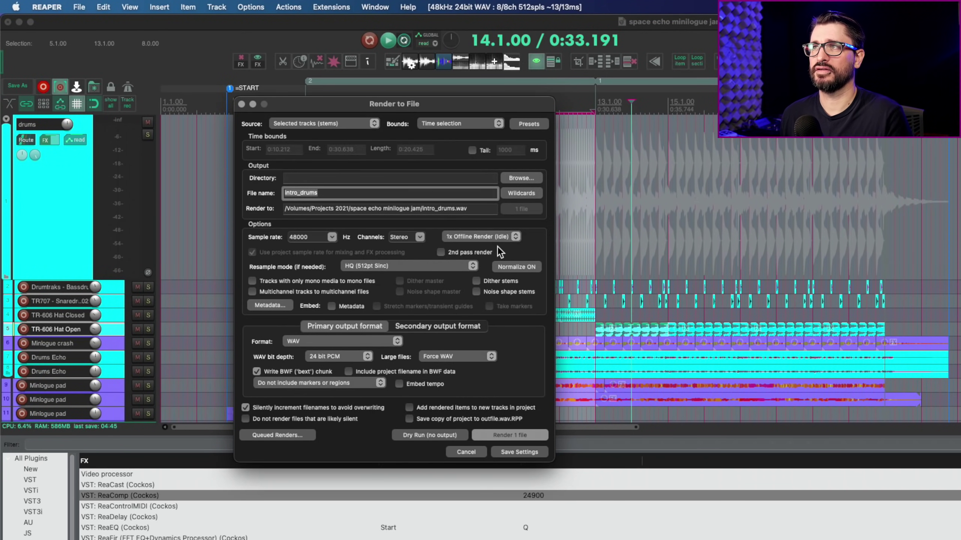
# Try normalizing the master mix with common gain to stems, and restore normalizing each file separately
pyautogui.click(516, 267)
pyautogui.click(526, 338)
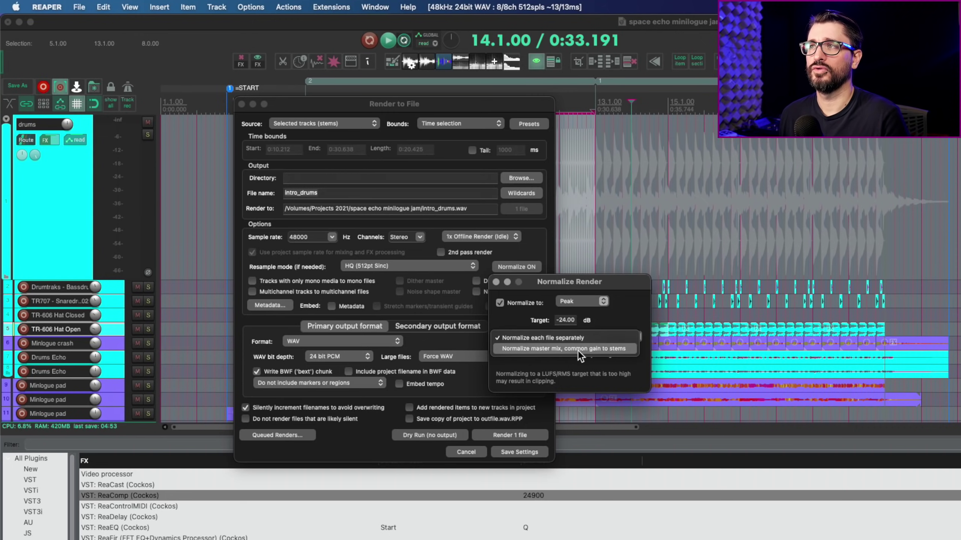
pyautogui.click(626, 352)
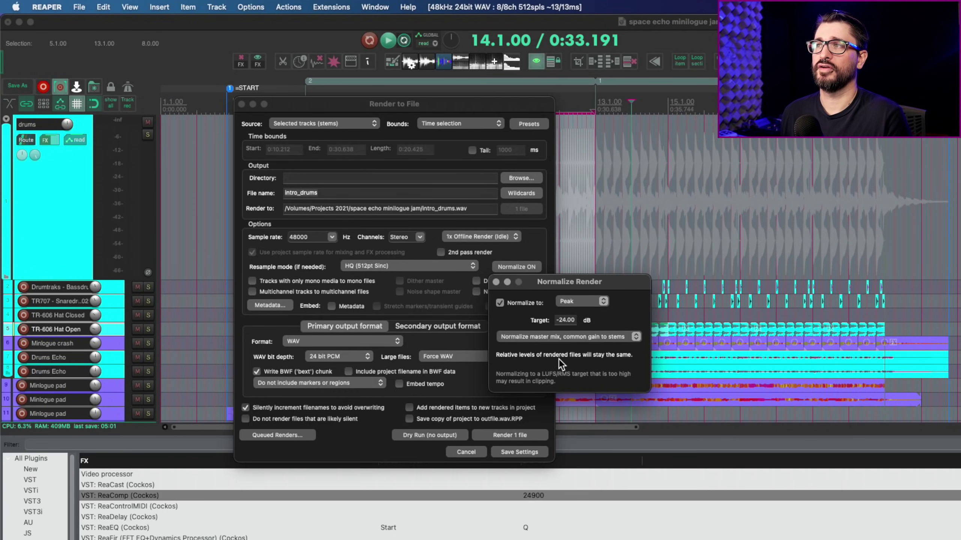
pyautogui.click(604, 335)
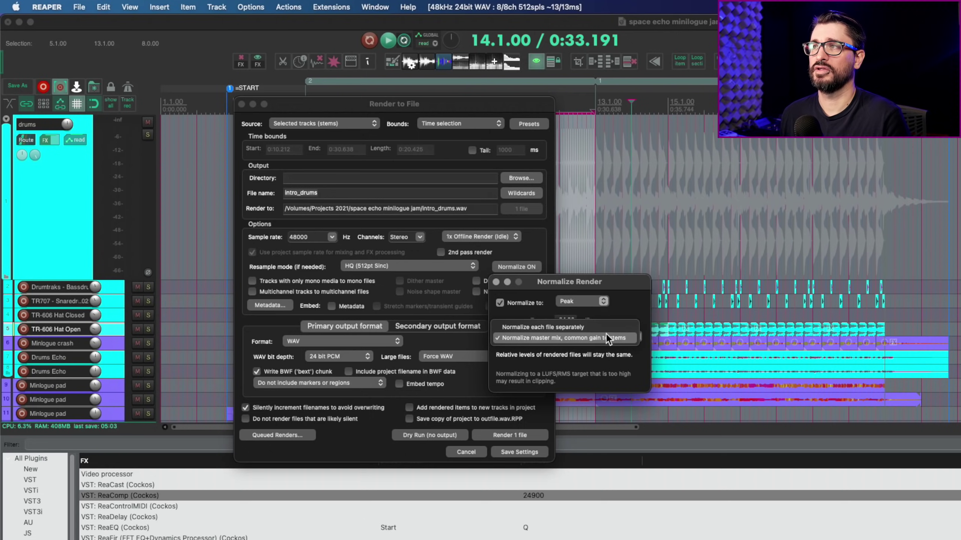
pyautogui.click(609, 329)
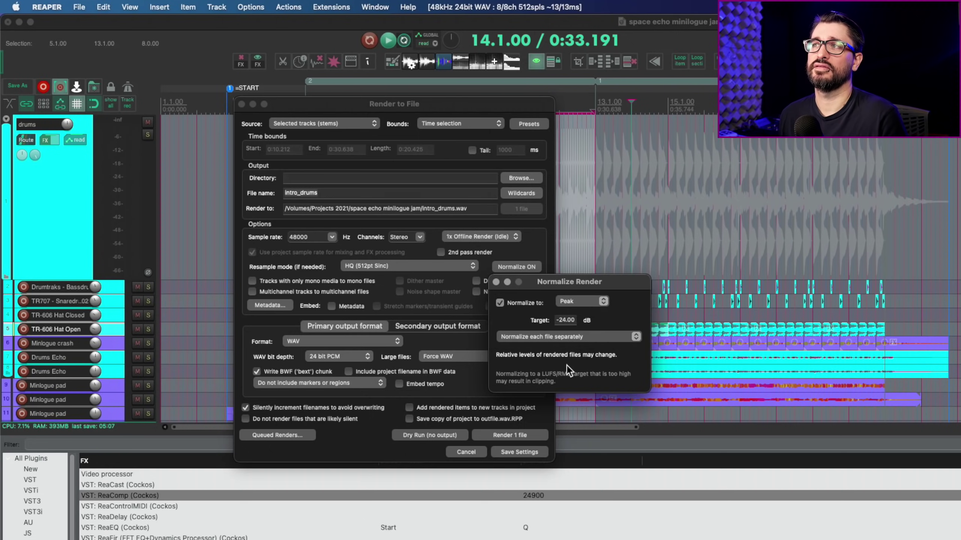
pyautogui.click(496, 282)
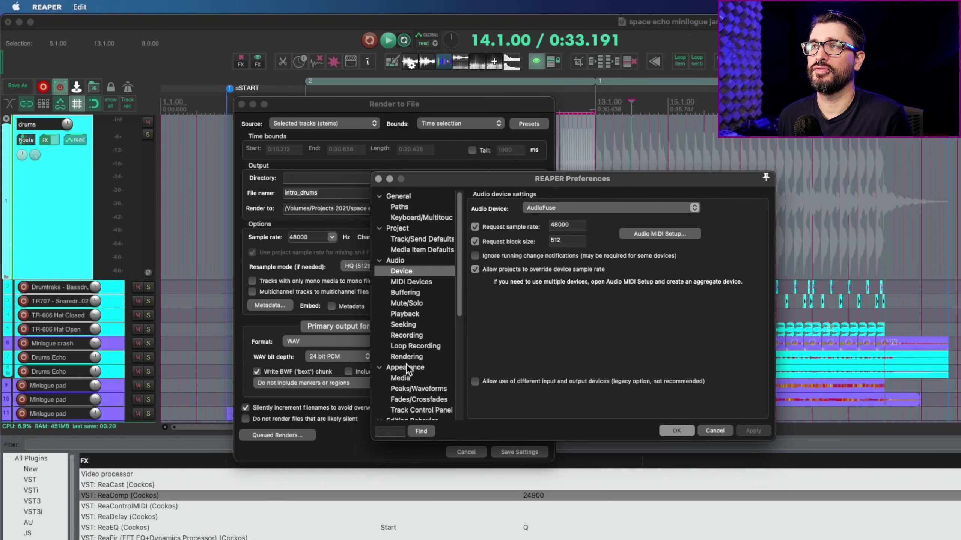
# Examine the statistics calculation options in the rendering preferences and compare the two render statistics pages in the browser
pyautogui.click(407, 358)
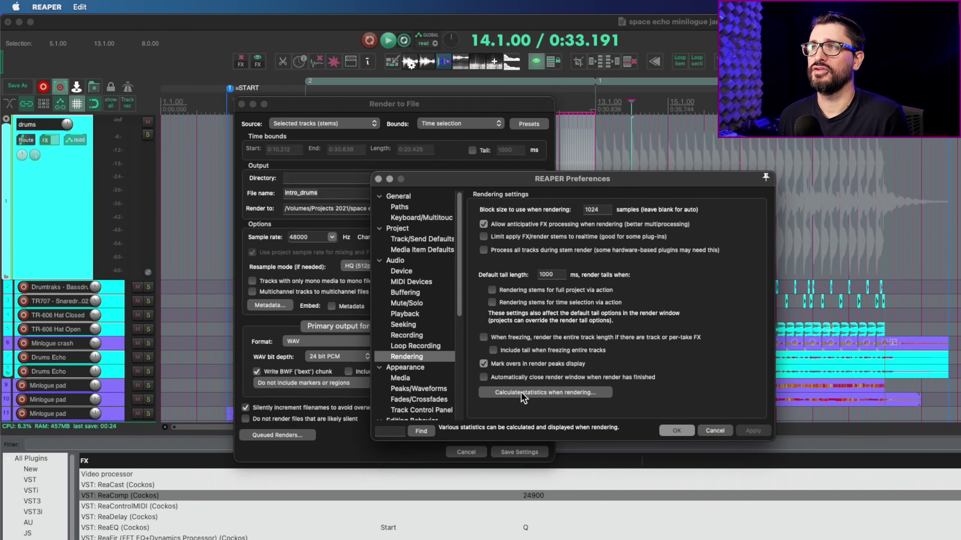
pyautogui.click(580, 392)
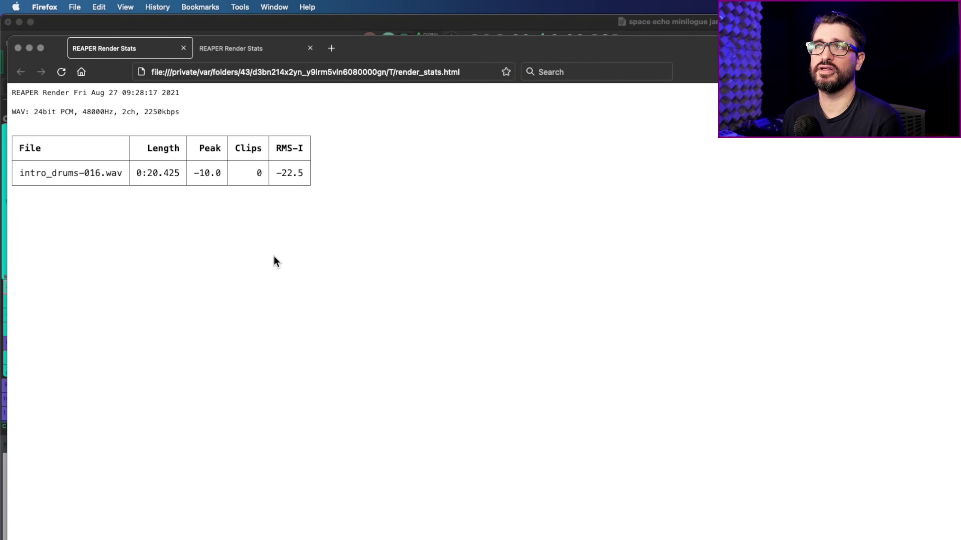
pyautogui.click(251, 50)
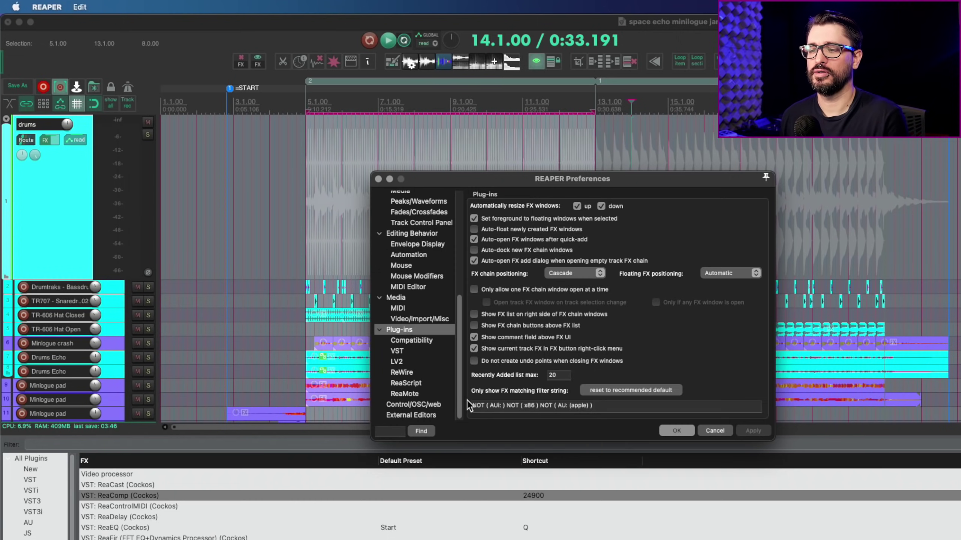
# Review the plug-in compatibility and VST preferences, and close the preferences
pyautogui.click(428, 342)
pyautogui.click(437, 346)
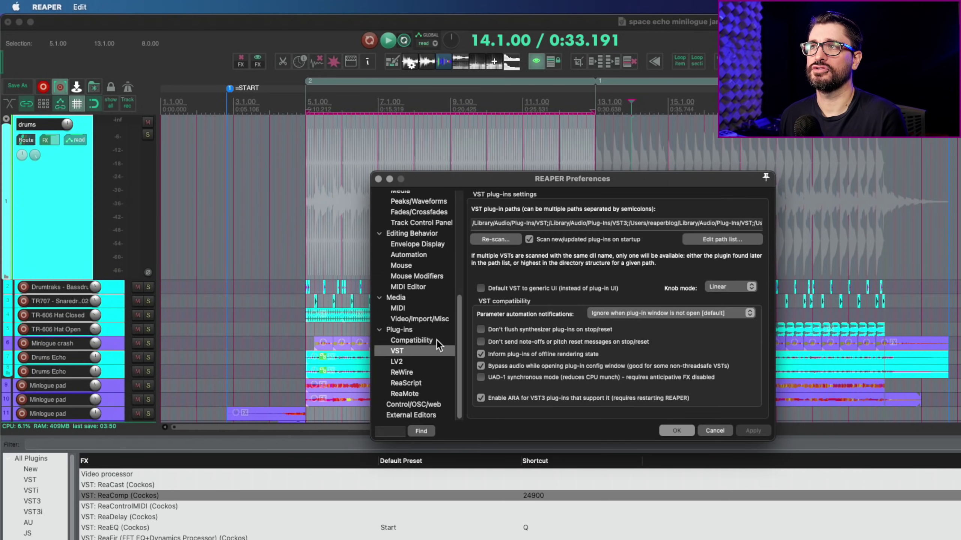
pyautogui.click(685, 432)
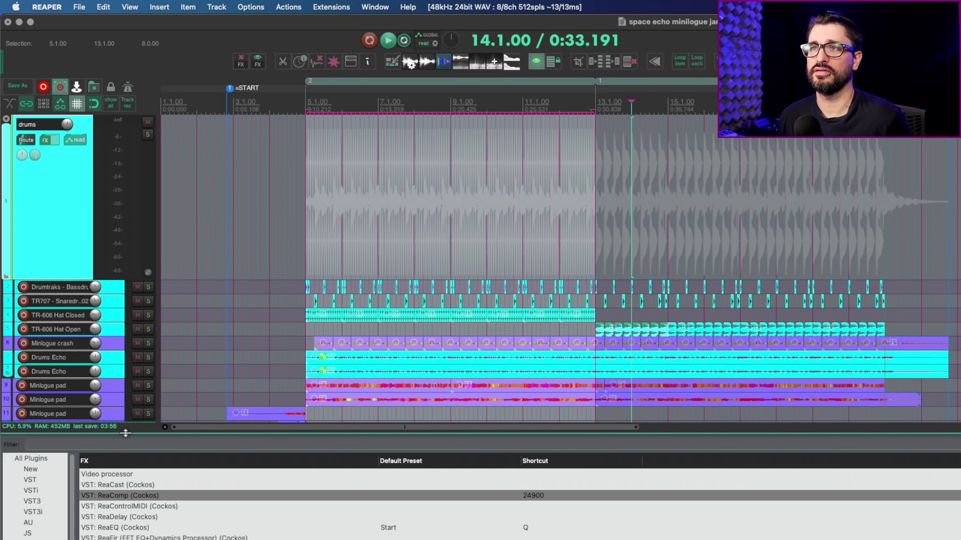
# Enlarge the FX browser, list the VST3 plug-ins and show the Run as options for AmpliTube 5
pyautogui.moveTo(127, 435); pyautogui.dragTo(127, 155)
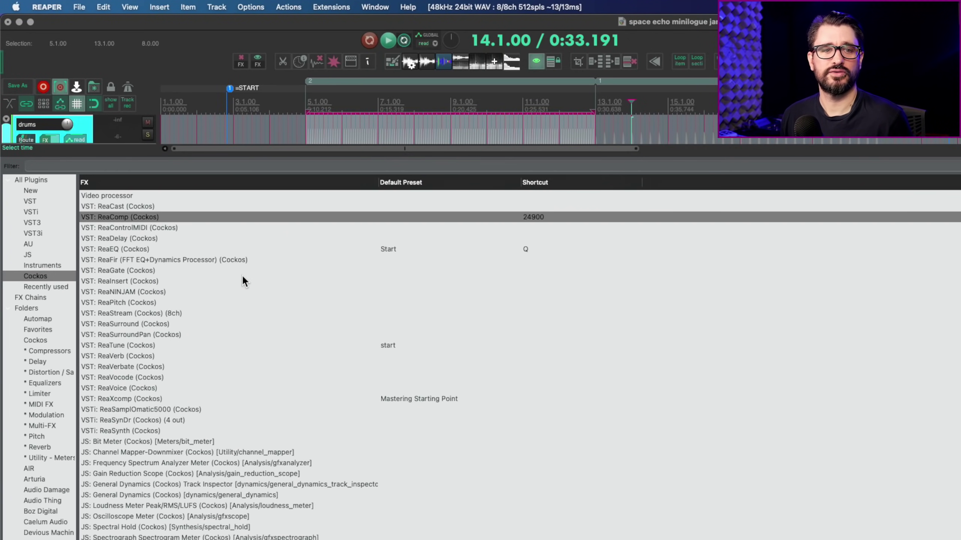
pyautogui.click(34, 222)
pyautogui.click(150, 195)
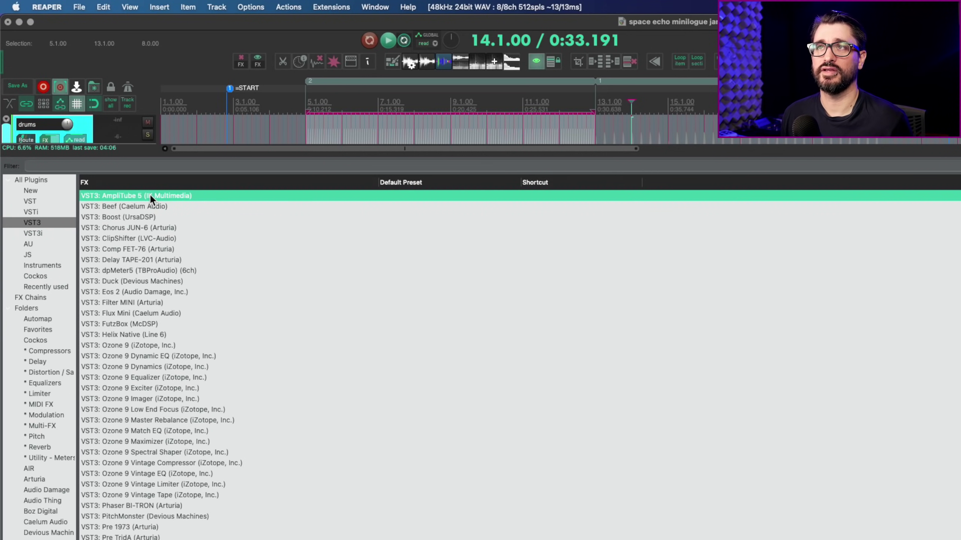
pyautogui.rightClick(150, 194)
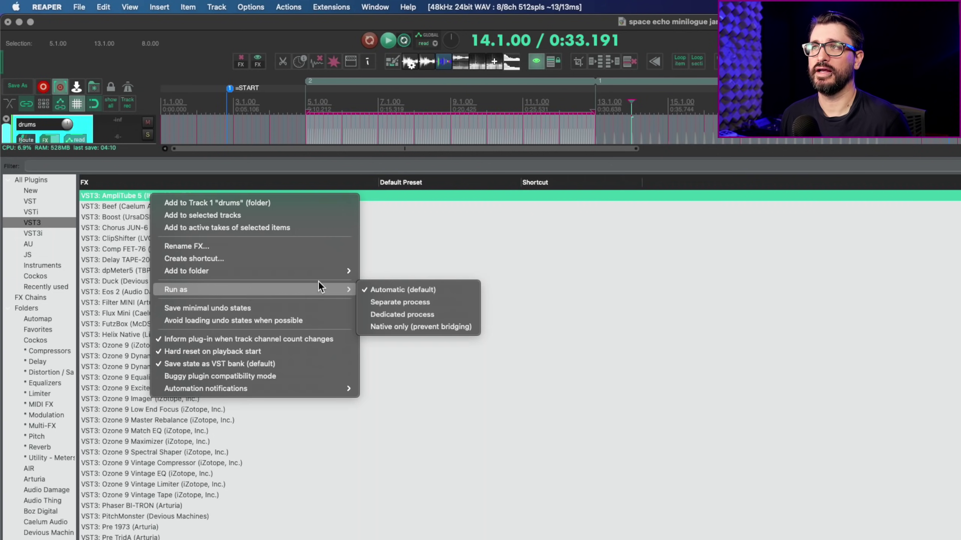
pyautogui.moveTo(318, 290)
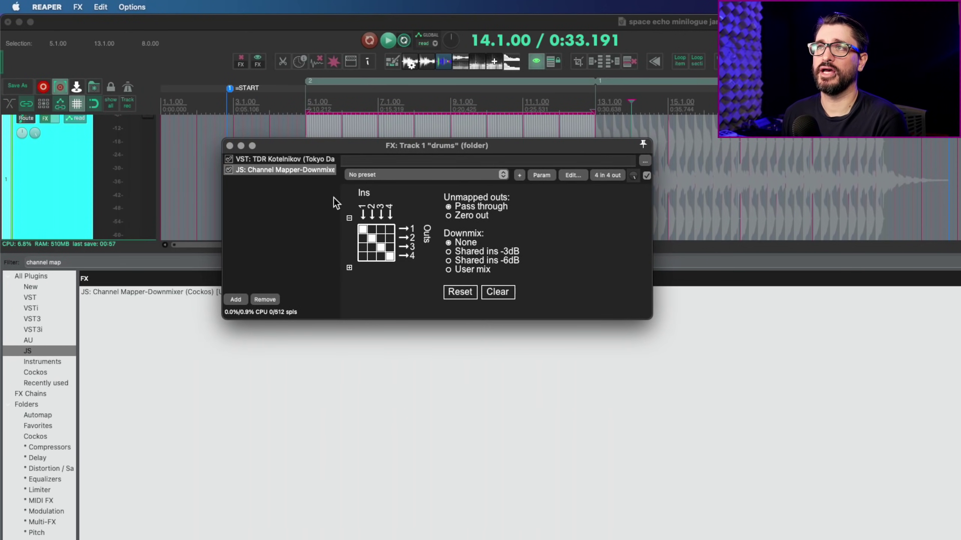
# Set the Channel Mapper-Downmixer to User mix and lower linked inputs 1 and 2 to about -2.7 dB
pyautogui.moveTo(347, 199); pyautogui.dragTo(361, 305)
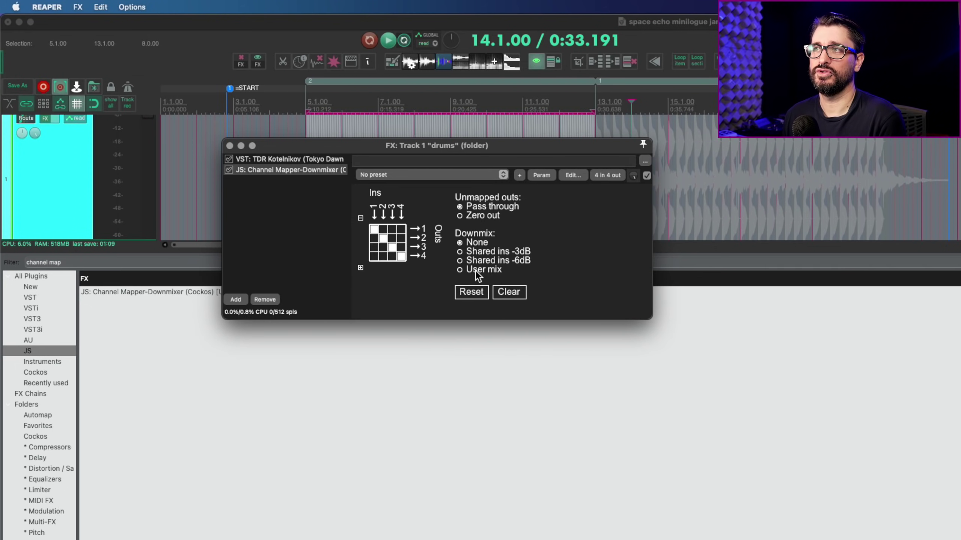
pyautogui.click(460, 270)
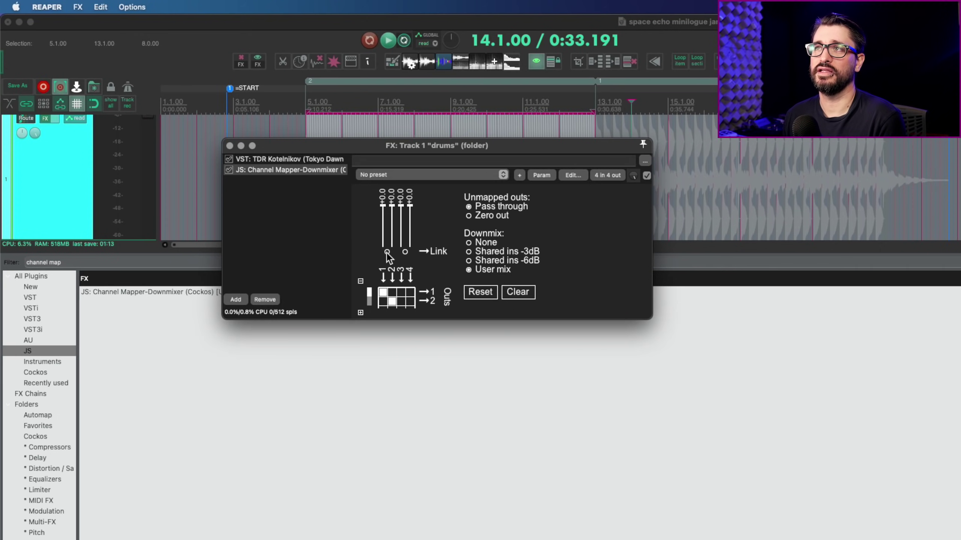
pyautogui.moveTo(388, 206); pyautogui.dragTo(387, 220)
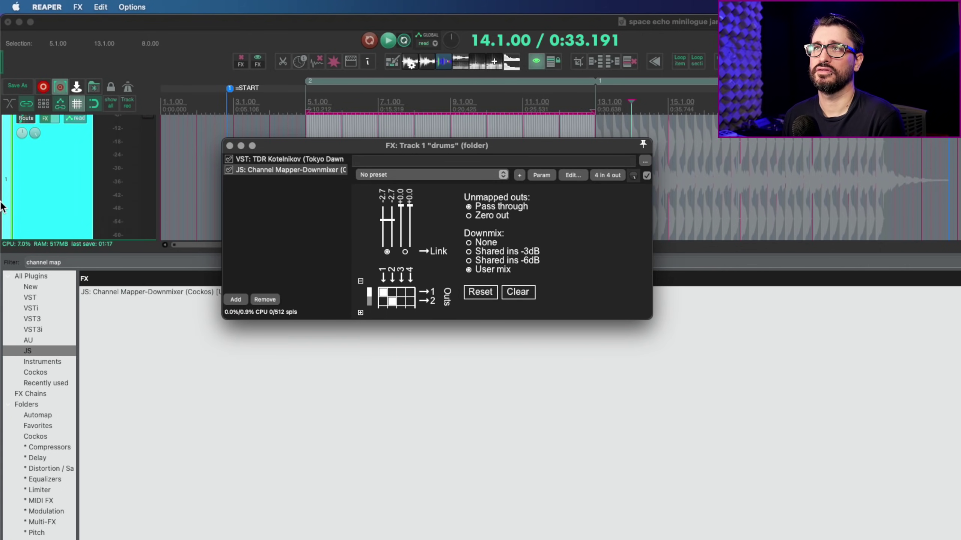
# Set the drums track to 20 track channels in its routing and close the routing window
pyautogui.click(30, 122)
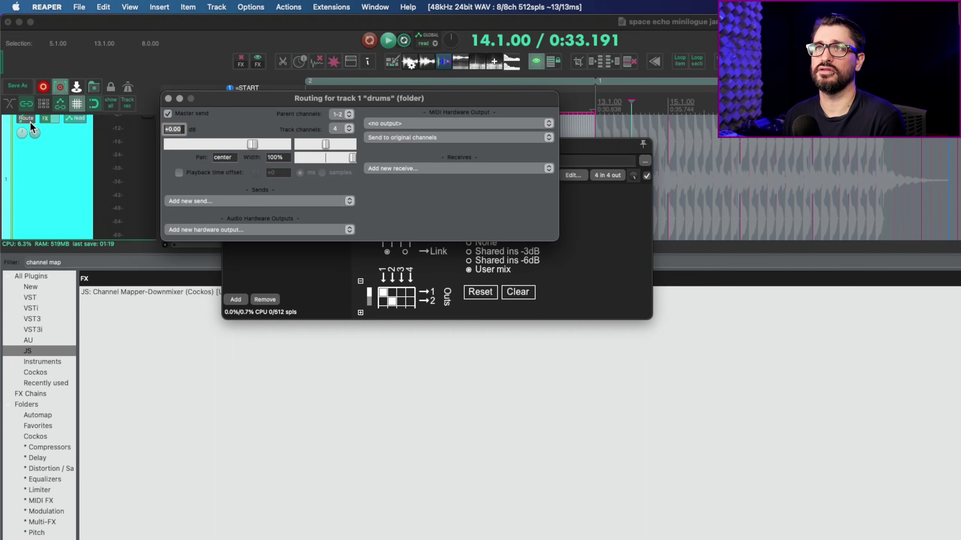
pyautogui.click(351, 129)
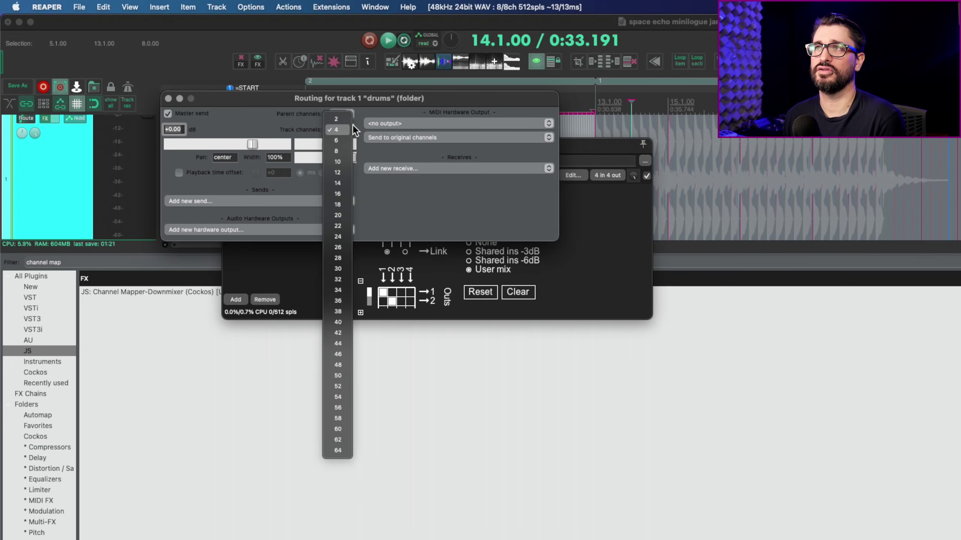
pyautogui.click(343, 215)
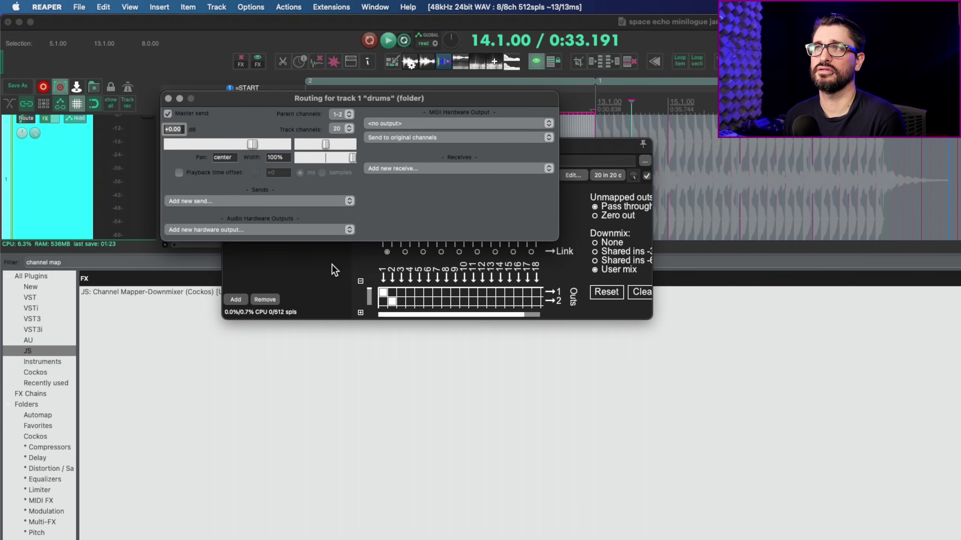
pyautogui.click(334, 270)
pyautogui.click(167, 98)
# Enlarge the FX window, link input pairs 3-4 to 9-10, and lower 5-6 to about -3.5, 7-8 to -0.7 and 9-10 to -2.6 dB
pyautogui.moveTo(646, 314); pyautogui.dragTo(775, 460)
pyautogui.click(404, 252)
pyautogui.click(423, 252)
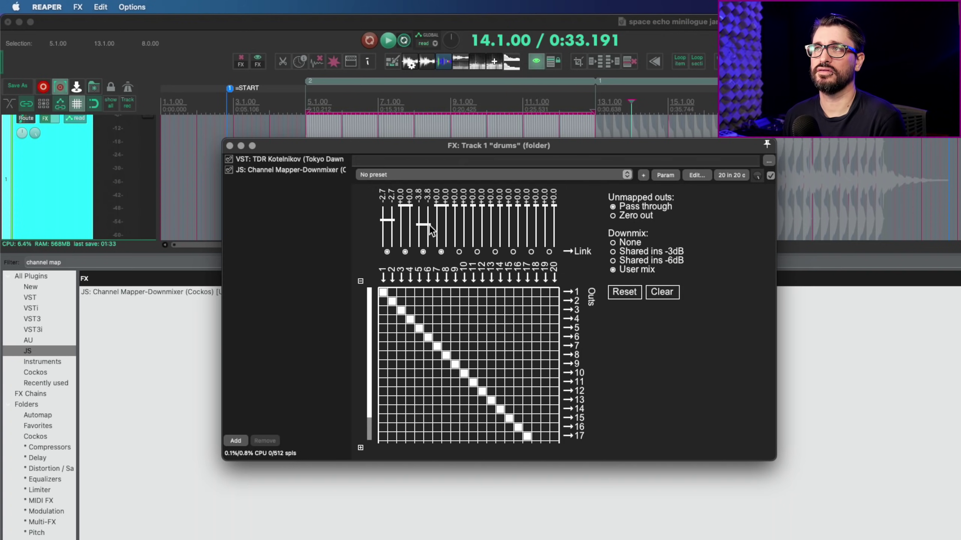
pyautogui.moveTo(441, 206); pyautogui.dragTo(466, 212)
pyautogui.click(459, 252)
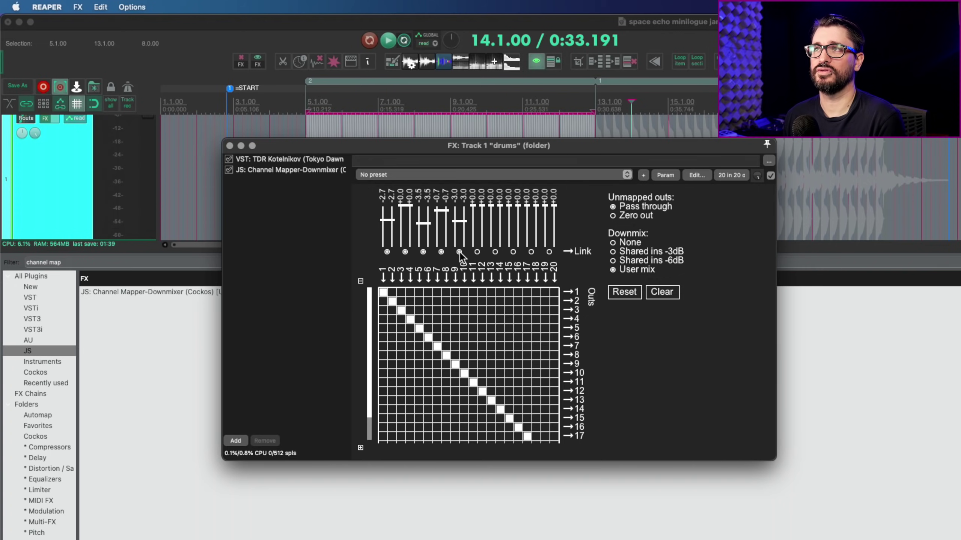
pyautogui.scroll(2, 460, 224)
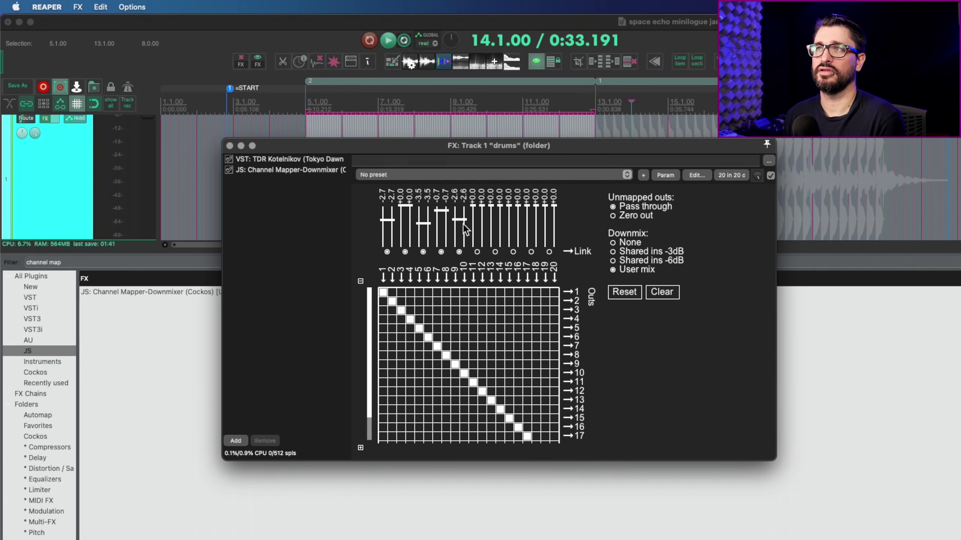
# Lower the linked inputs 9 and 10 of the Channel Mapper-Downmixer to about -4.7 dB
pyautogui.moveTo(463, 222); pyautogui.dragTo(460, 227)
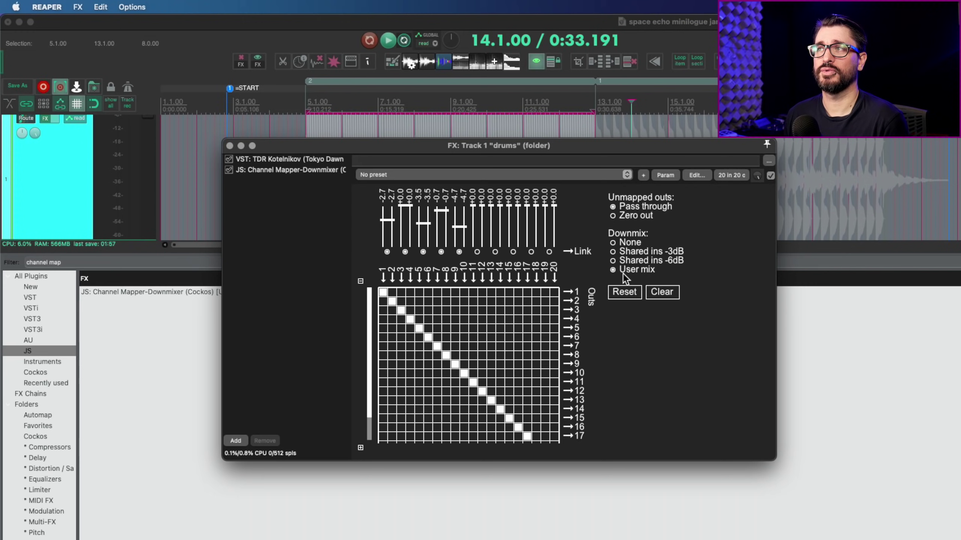
pyautogui.moveTo(390, 227); pyautogui.dragTo(390, 222)
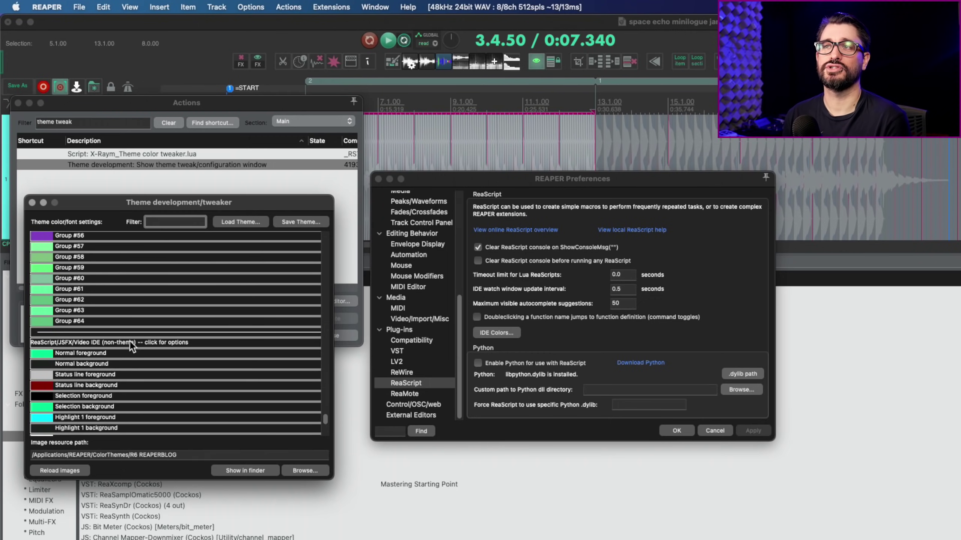
# Load the IDE theme file Reaperblog_editor.ReaperIDETheme from the theme tweaker's ReaScript/JSFX/Video IDE options
pyautogui.click(150, 344)
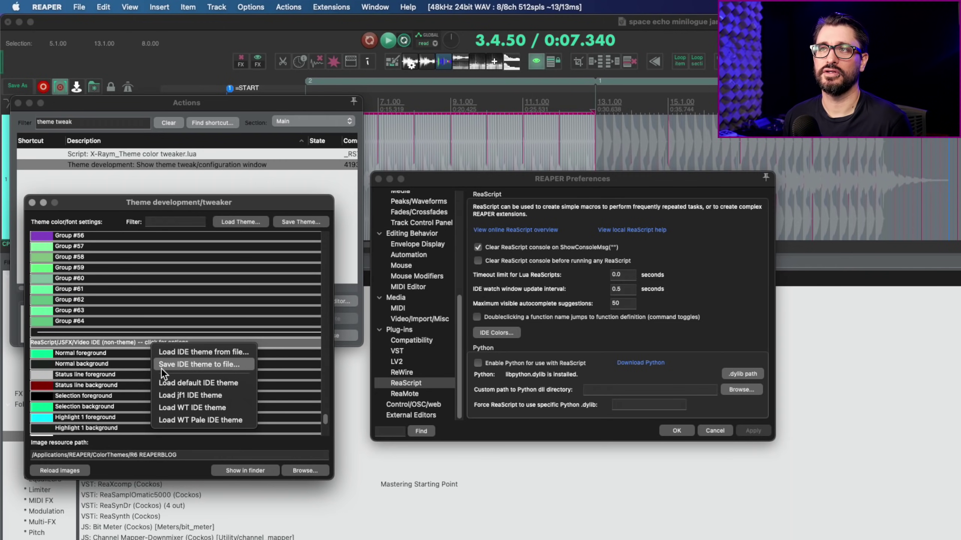
pyautogui.click(217, 353)
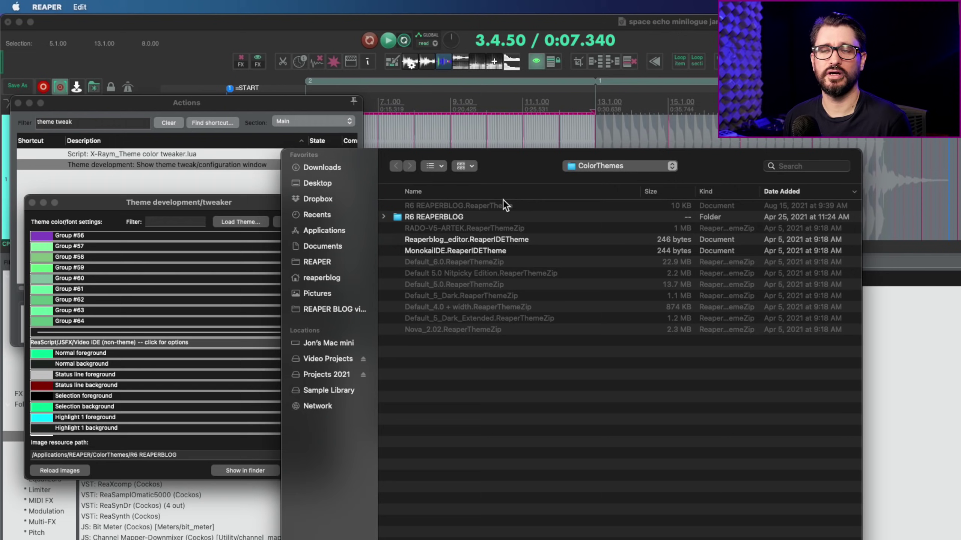
pyautogui.click(493, 240)
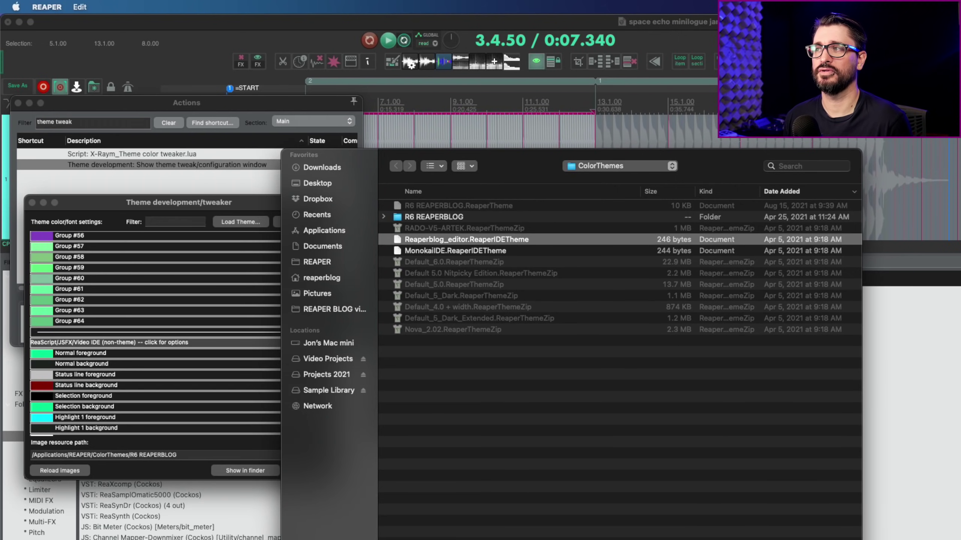
pyautogui.press('Return')
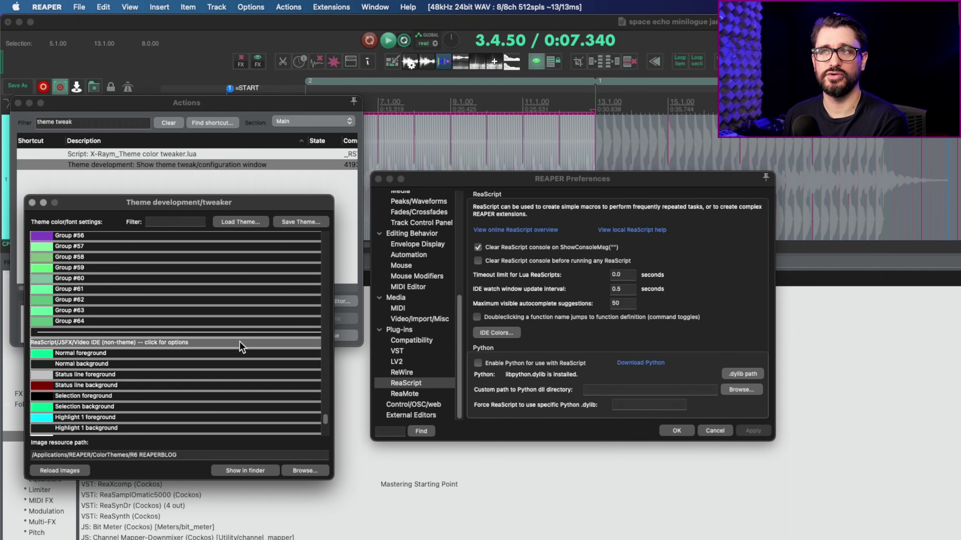
# Use the IDE Colors options in the ReaScript preferences to load the jf1 IDE theme and the WT IDE theme
pyautogui.click(562, 345)
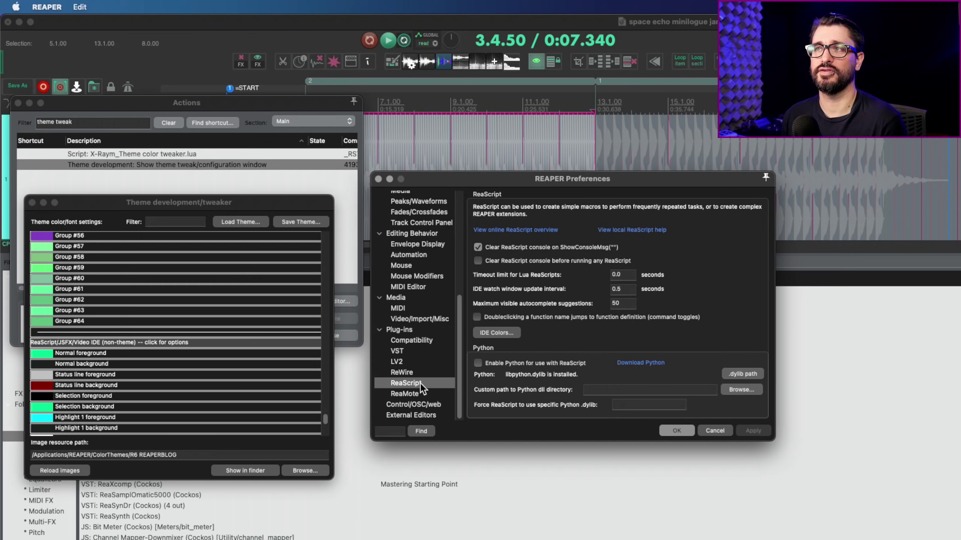
pyautogui.click(503, 333)
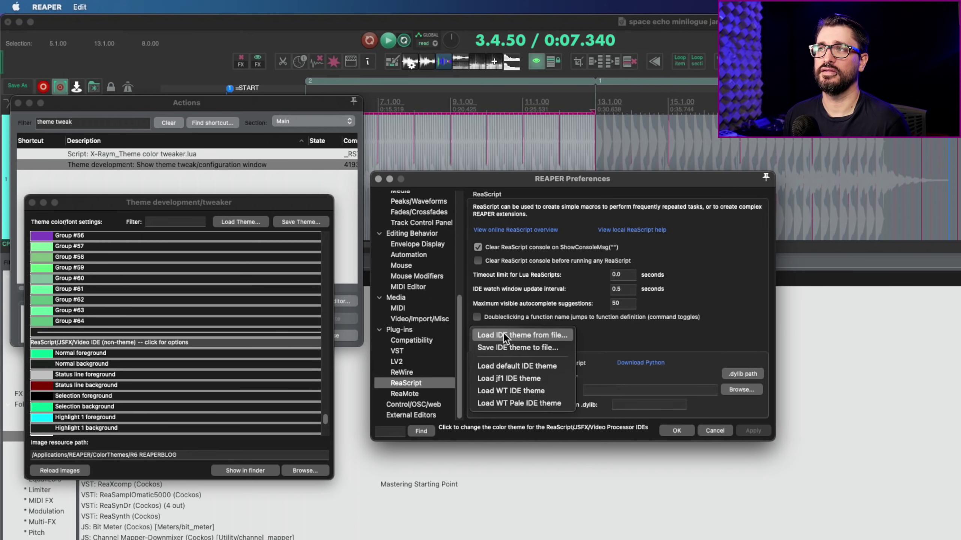
pyautogui.click(525, 380)
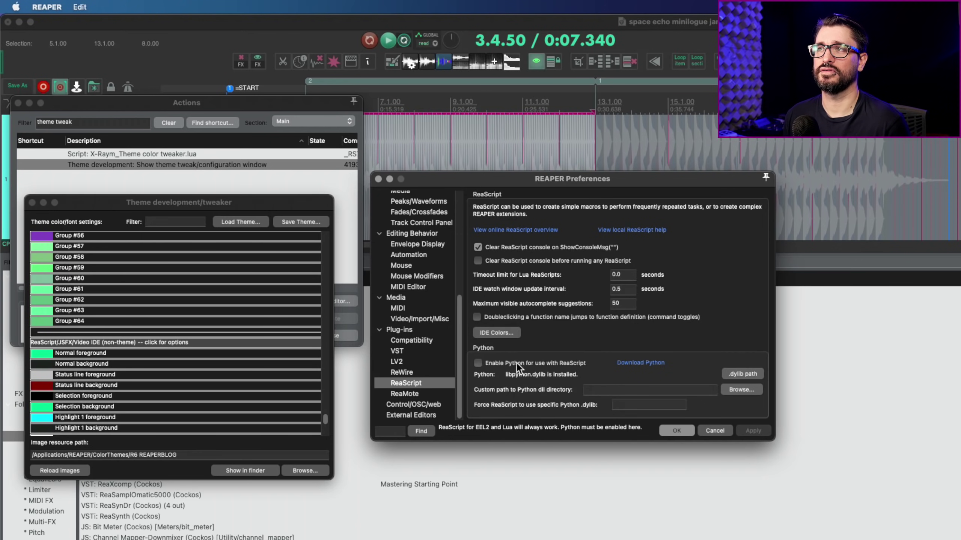
pyautogui.click(506, 336)
pyautogui.click(526, 392)
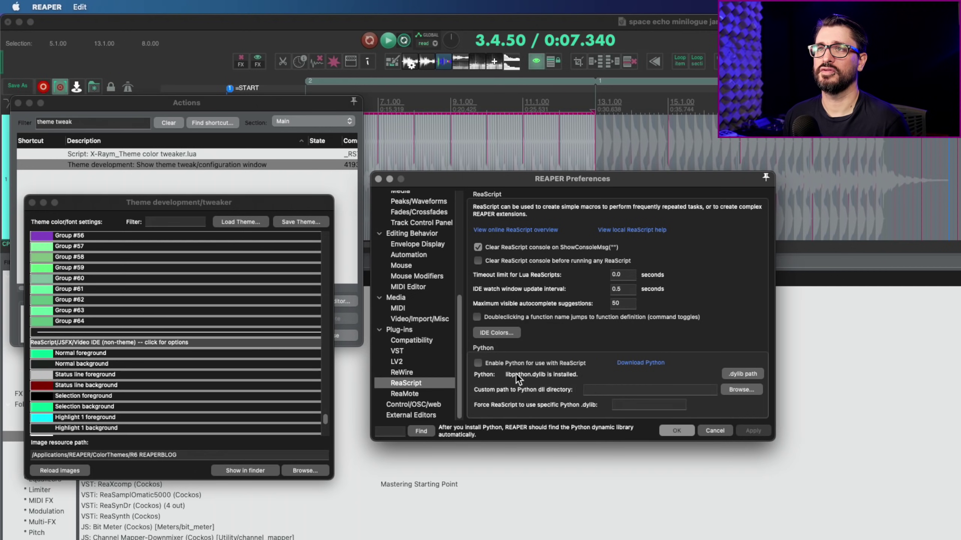
pyautogui.click(502, 332)
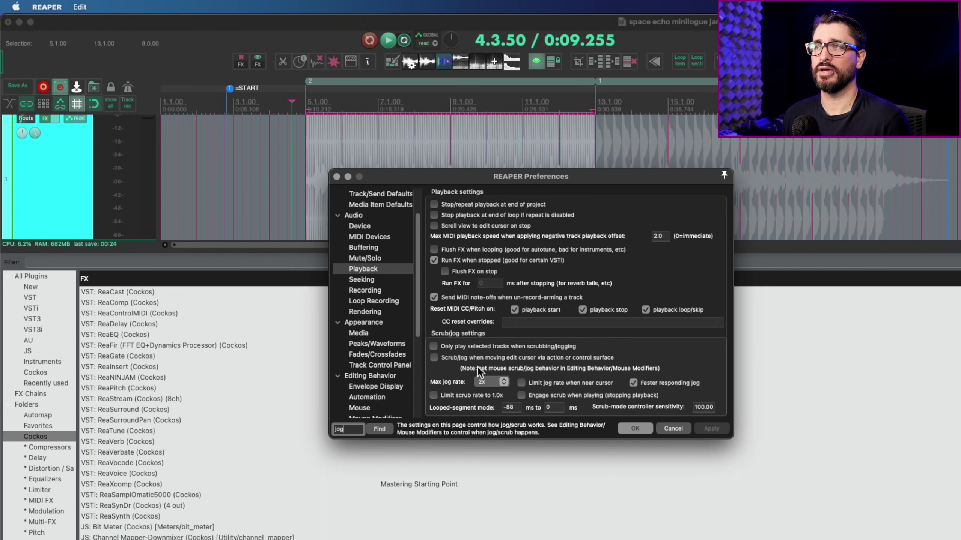
# Show the maximum jog rate choices in the Playback preferences and select 2x
pyautogui.click(487, 382)
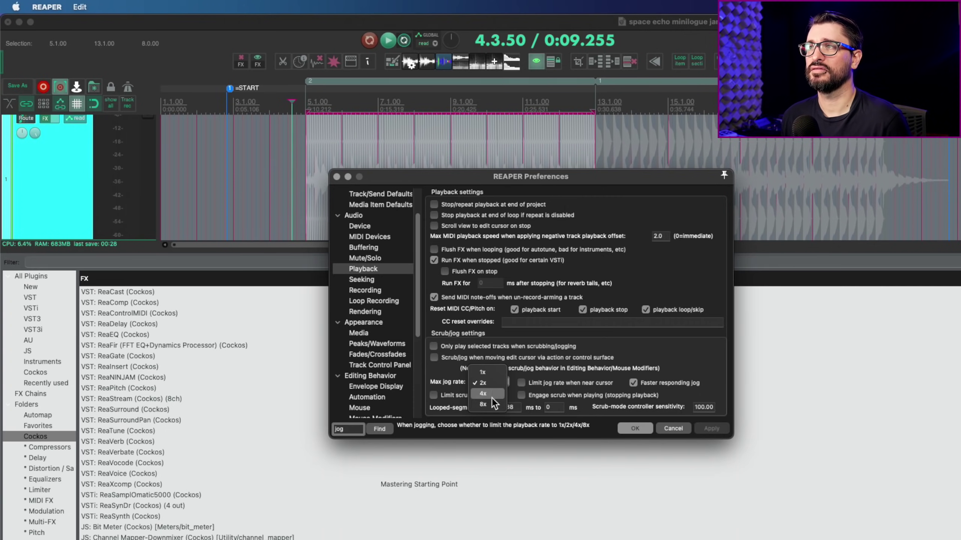
pyautogui.click(484, 383)
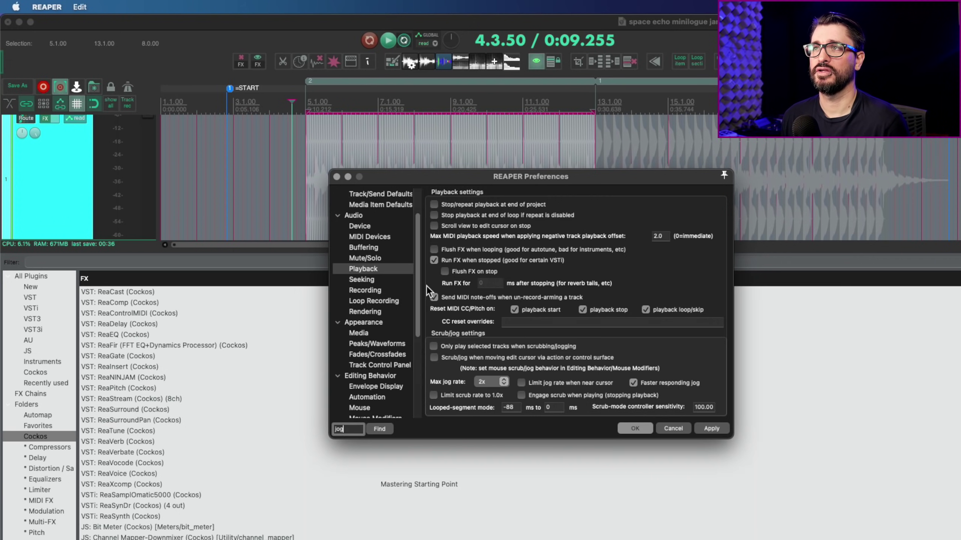
# Set the default left-drag mouse modifier of the edit cursor handle to Jog audio and apply it
pyautogui.scroll(-5, 385, 274)
pyautogui.click(385, 274)
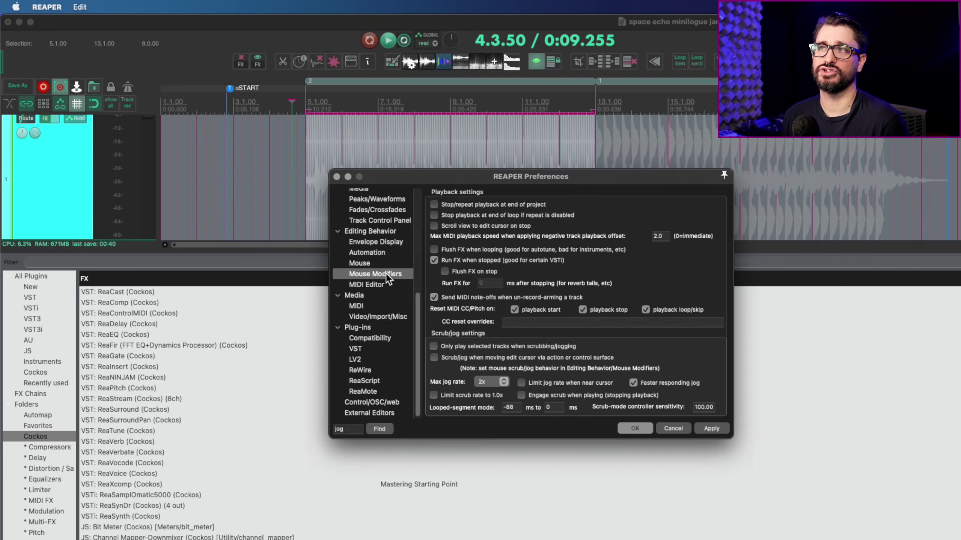
pyautogui.click(501, 203)
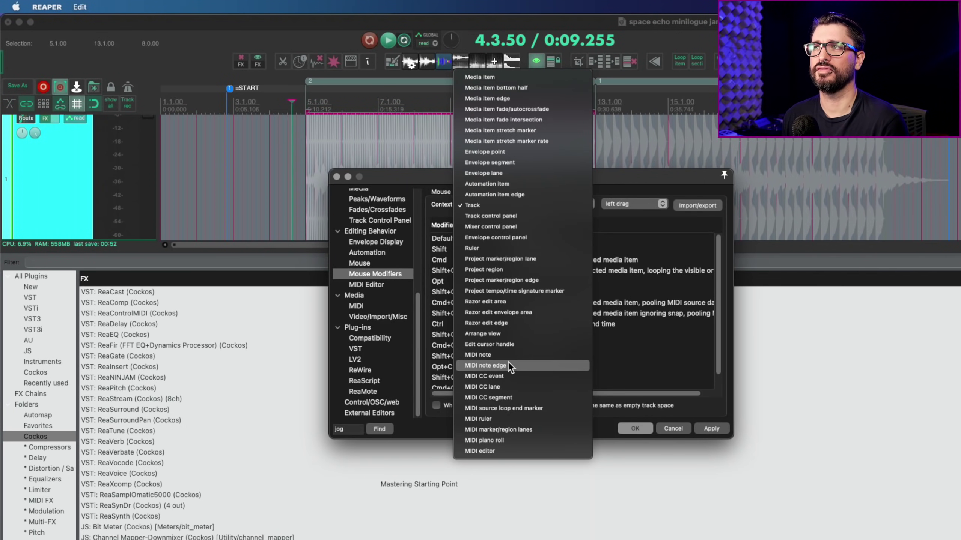
pyautogui.click(513, 344)
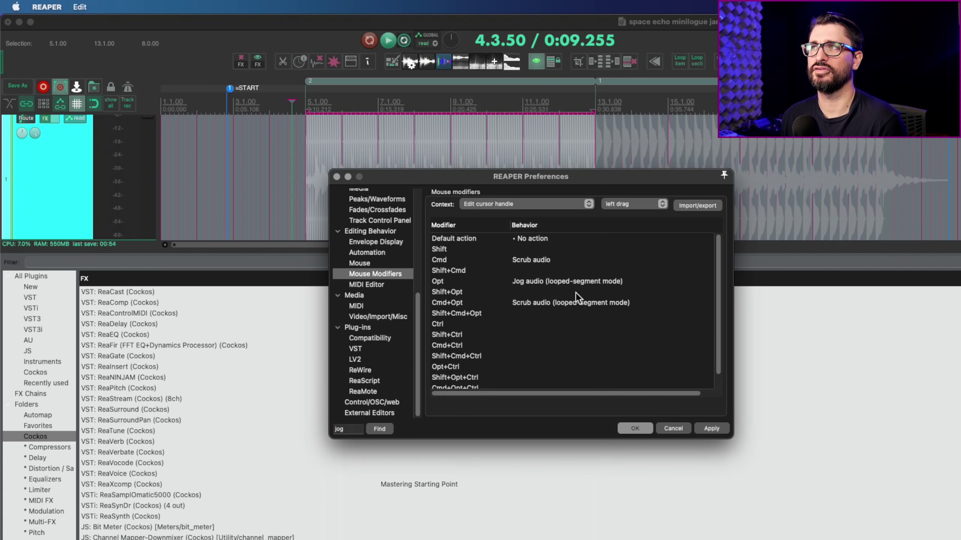
pyautogui.click(557, 242)
pyautogui.click(545, 238)
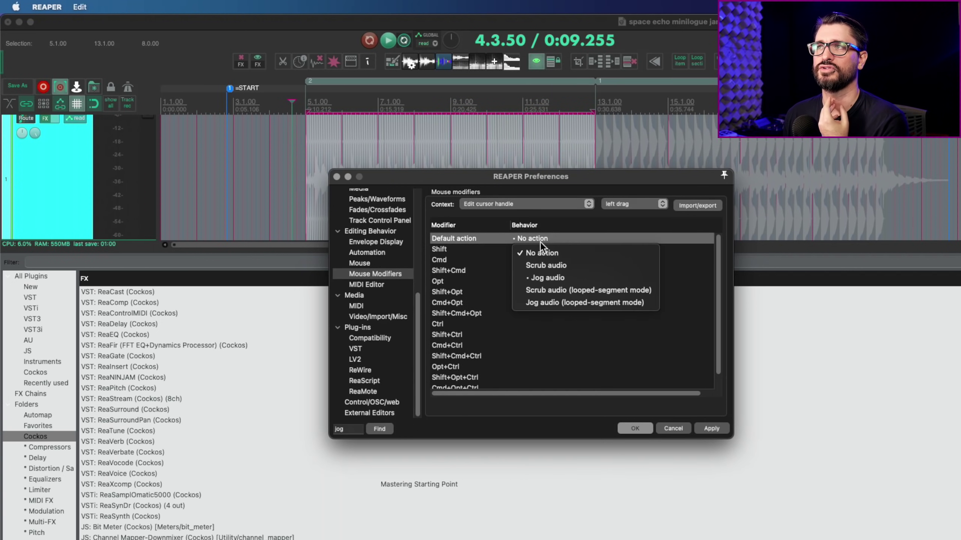
pyautogui.click(559, 275)
pyautogui.click(712, 429)
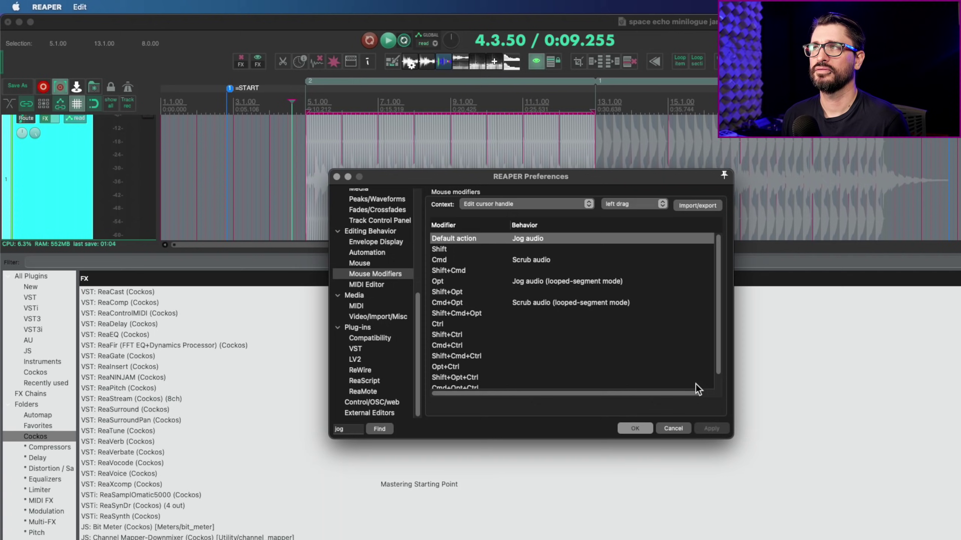
# Jog the audio with the edit cursor handle to about 6.4.15 and move the Preferences window clear of the waveform
pyautogui.click(328, 100)
pyautogui.moveTo(329, 100); pyautogui.dragTo(509, 103)
pyautogui.moveTo(462, 173); pyautogui.dragTo(419, 242)
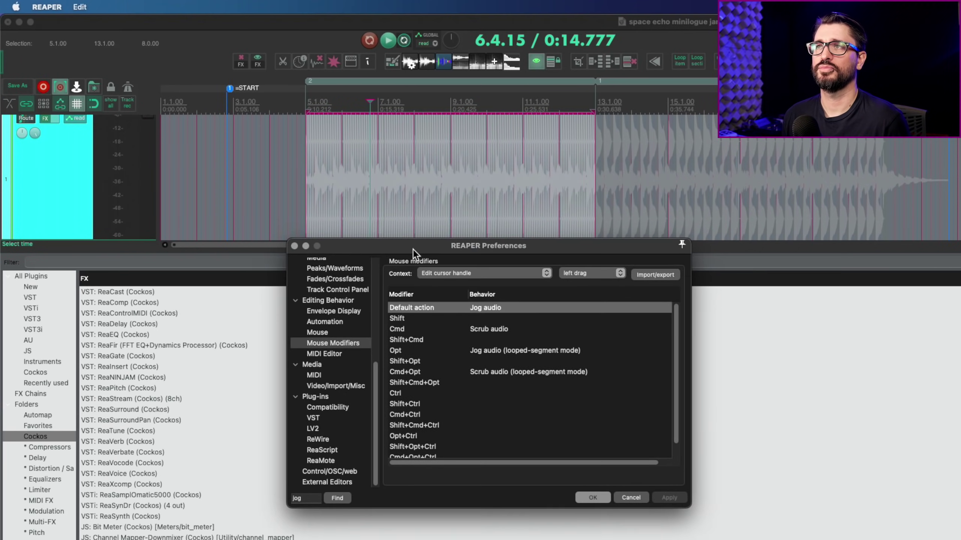
# Find the jog settings again, apply a maximum jog rate of 4x and jog the edit cursor to about 8.2.39
pyautogui.press('Return')
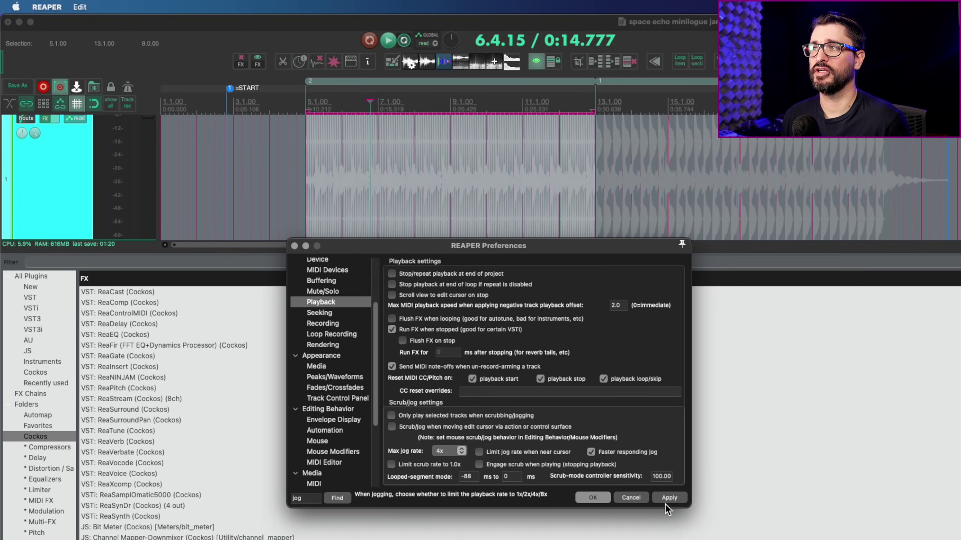
pyautogui.moveTo(370, 101); pyautogui.dragTo(537, 114)
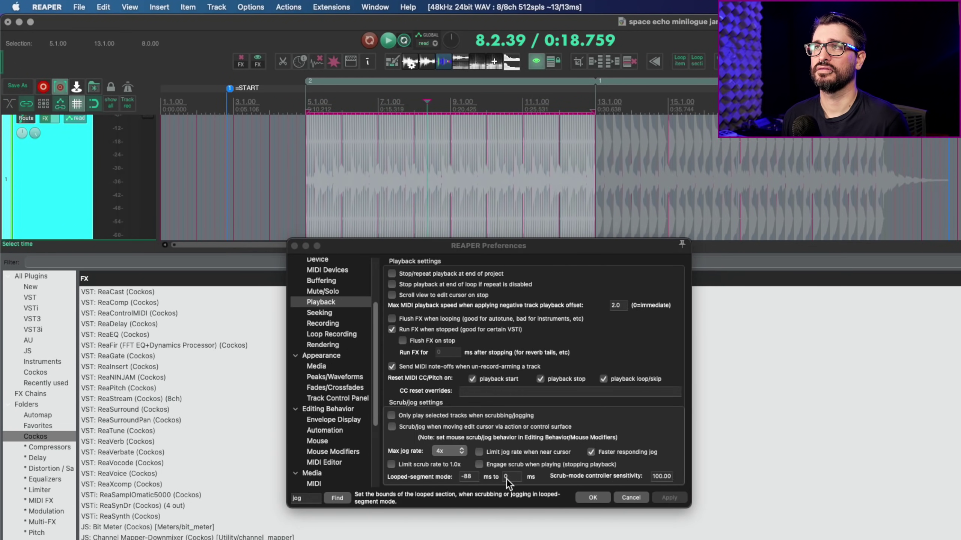
# Apply a maximum jog rate of 8x and jog the edit cursor handle forward and back through the audio
pyautogui.click(449, 451)
pyautogui.click(442, 462)
pyautogui.click(663, 503)
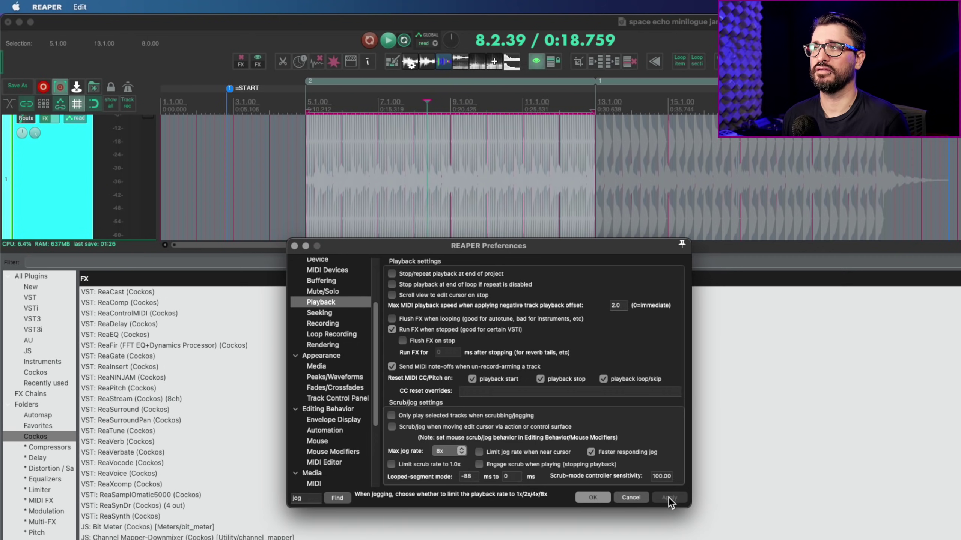
pyautogui.moveTo(428, 100); pyautogui.dragTo(557, 107)
pyautogui.moveTo(593, 109); pyautogui.dragTo(547, 109)
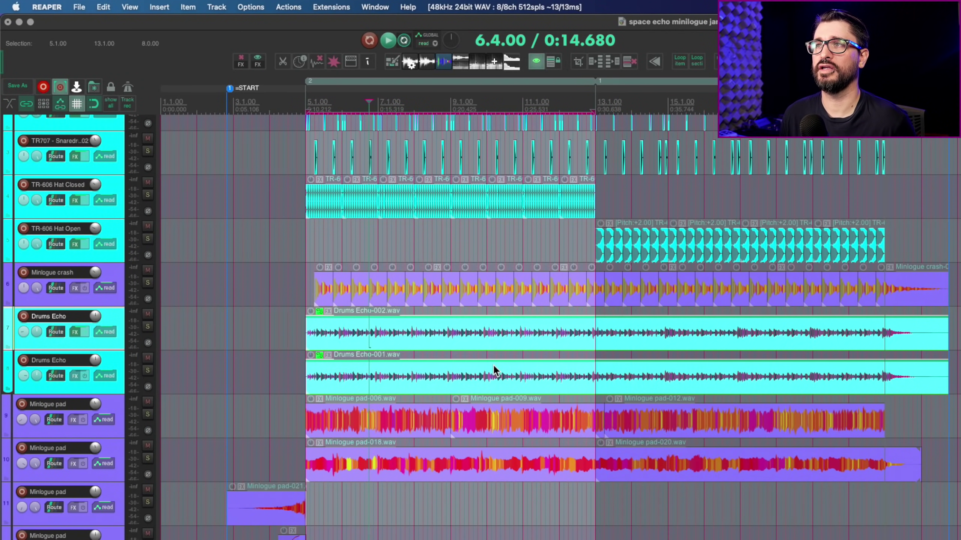
# Enlarge the waveform peaks, then filter the actions by "peaks displ" and run "Peaks: Reset peaks display zoom for project"
pyautogui.scroll(5, 493, 371)
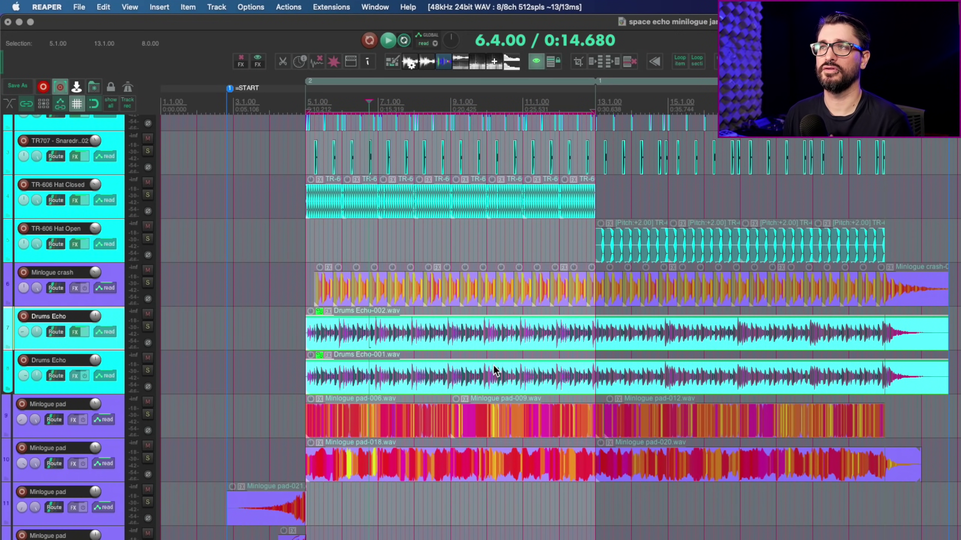
pyautogui.hotkey('shift', '/')
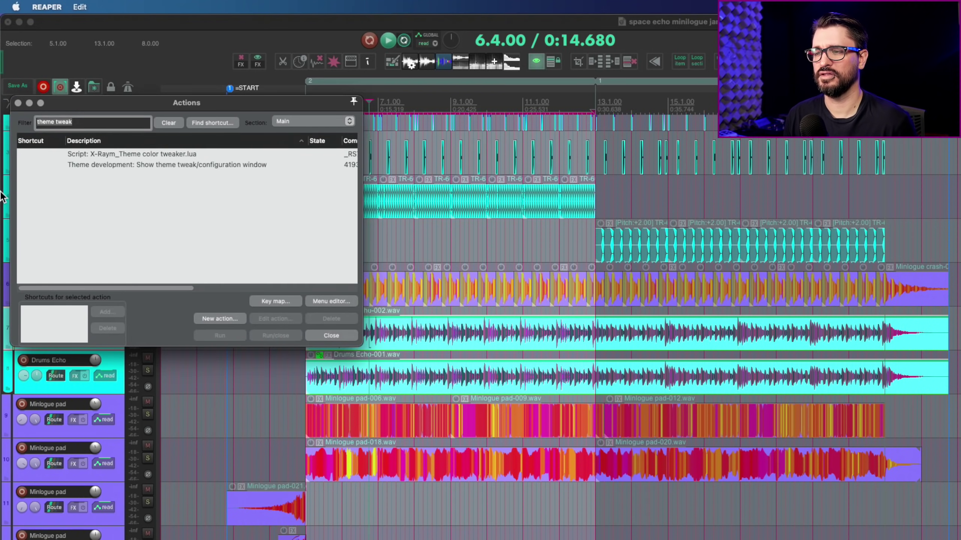
pyautogui.write('peaks d')
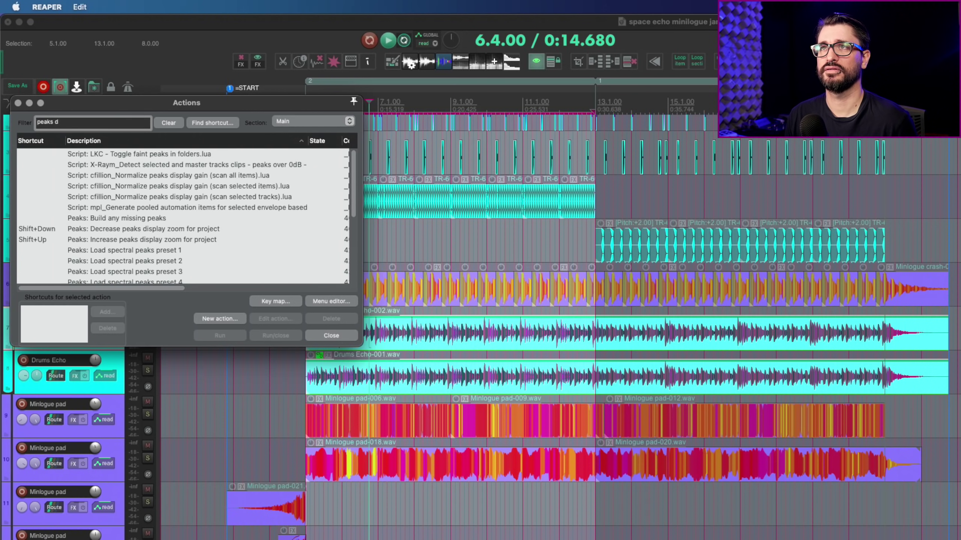
pyautogui.write('ispl')
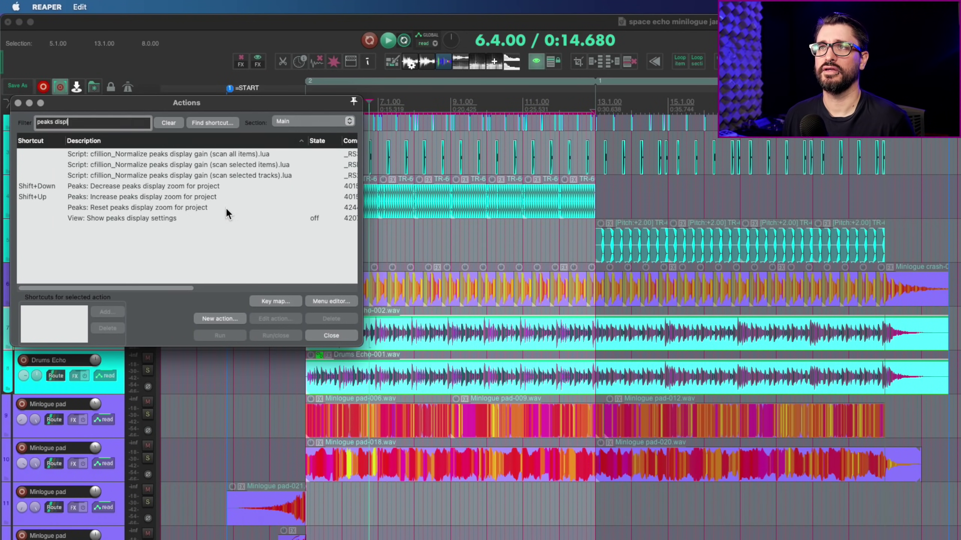
pyautogui.click(163, 207)
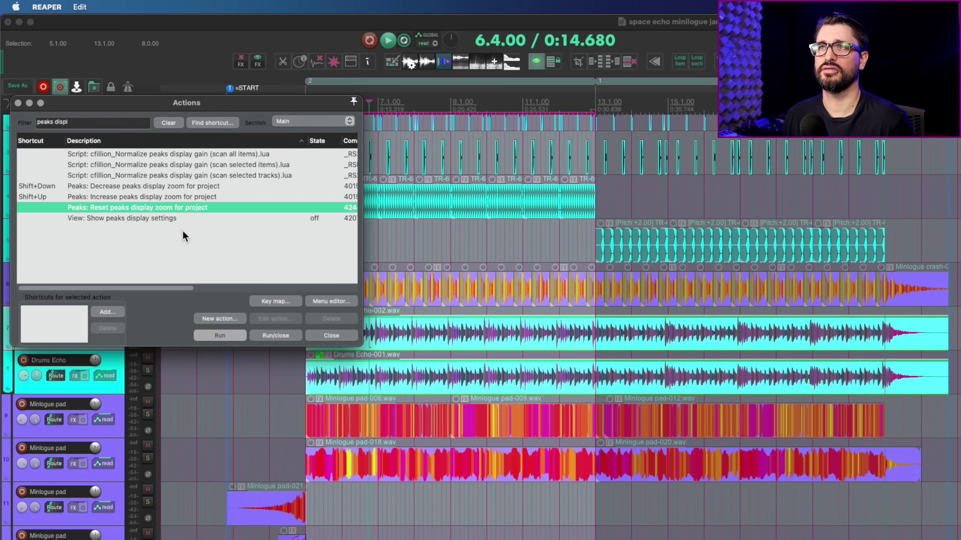
pyautogui.click(234, 337)
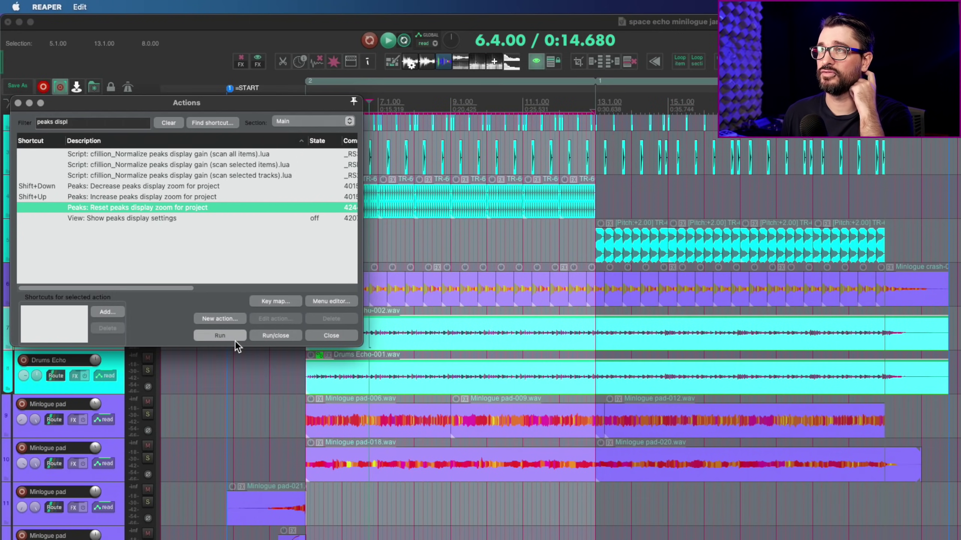
# Examine the actions that decrease and increase the peaks display zoom for the project, including their assigned shortcuts
pyautogui.press('Up')
pyautogui.press('Up')
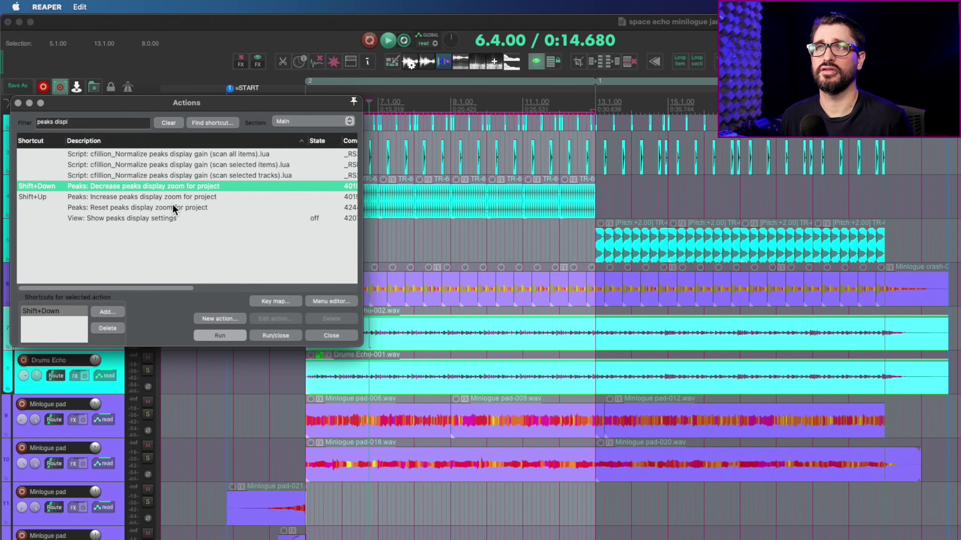
pyautogui.click(180, 198)
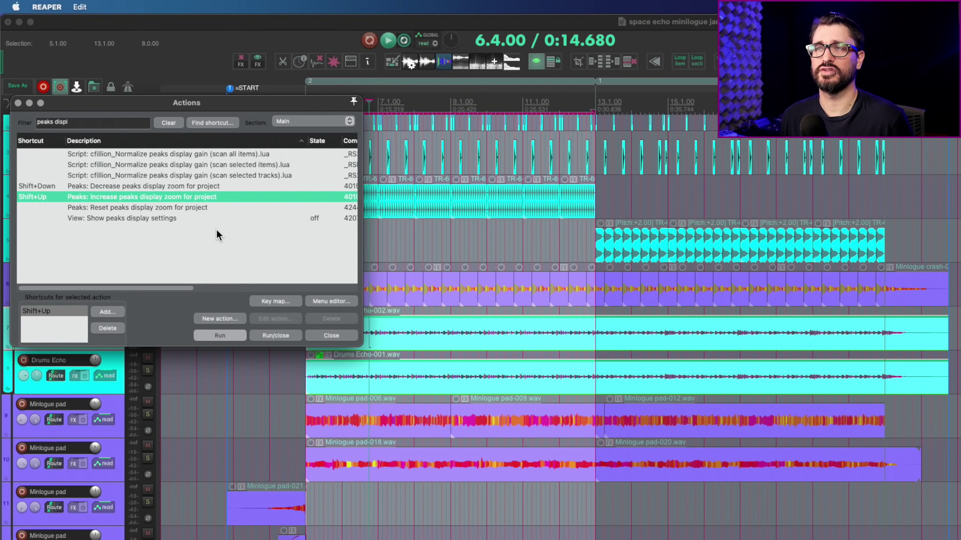
pyautogui.click(262, 263)
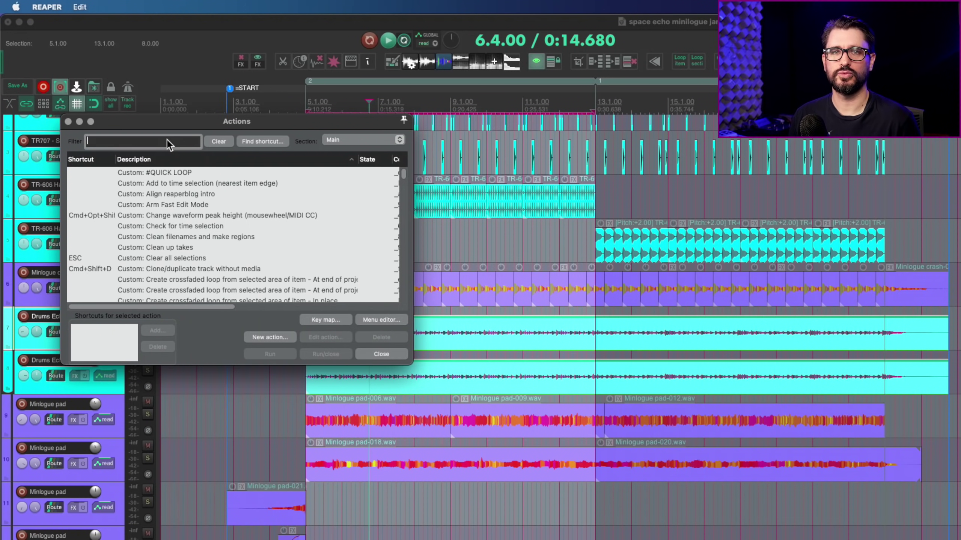
# Filter the action list by "delete" and select the custom action "Clear all selections"
pyautogui.write('d')
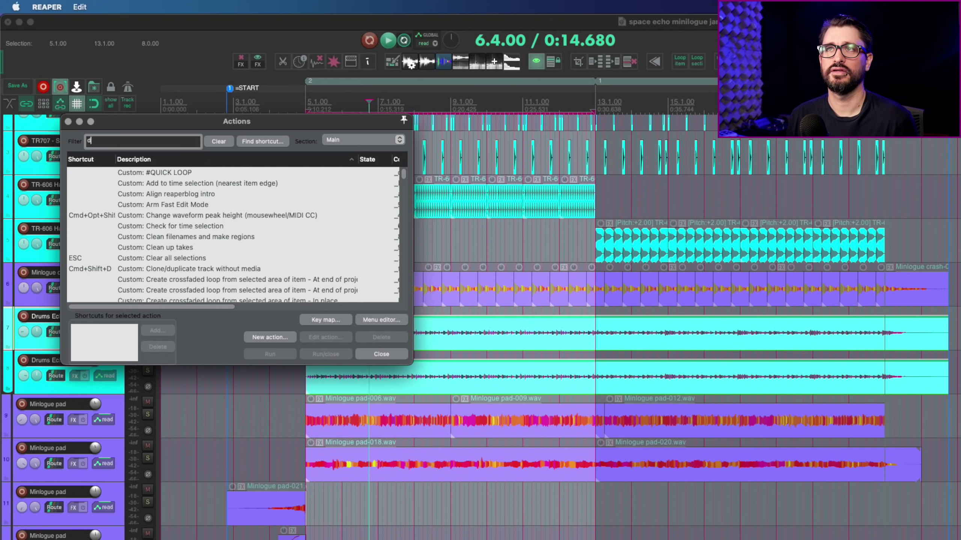
pyautogui.write('elete')
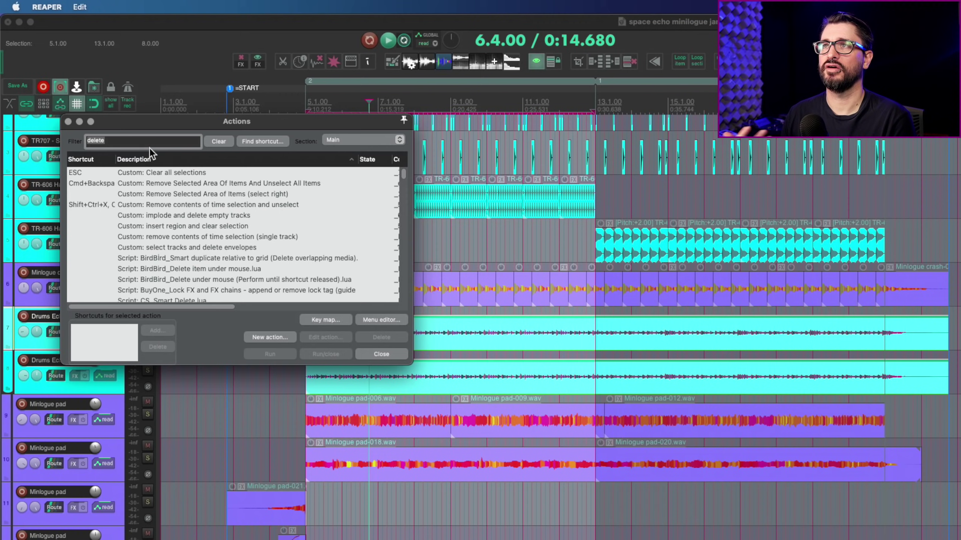
pyautogui.click(164, 172)
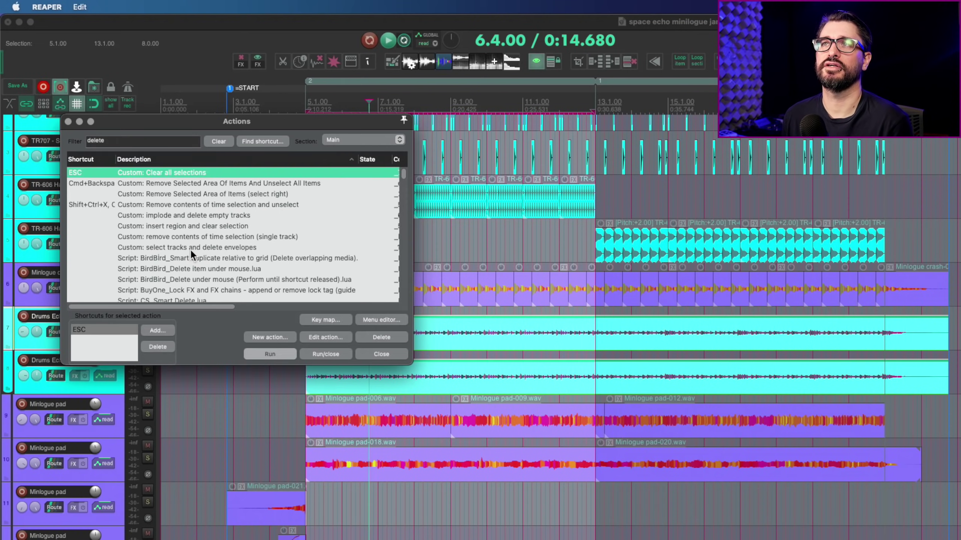
# Select the custom action "Remove Selected Area of Items (select right)" and look through the action list filtered by "delete"
pyautogui.click(180, 197)
pyautogui.scroll(-3, 197, 256)
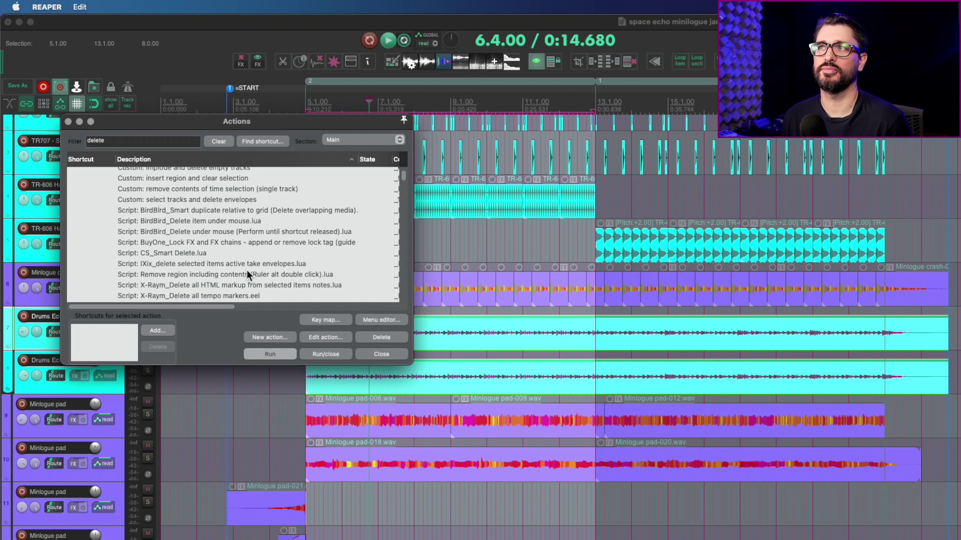
pyautogui.scroll(-2, 215, 263)
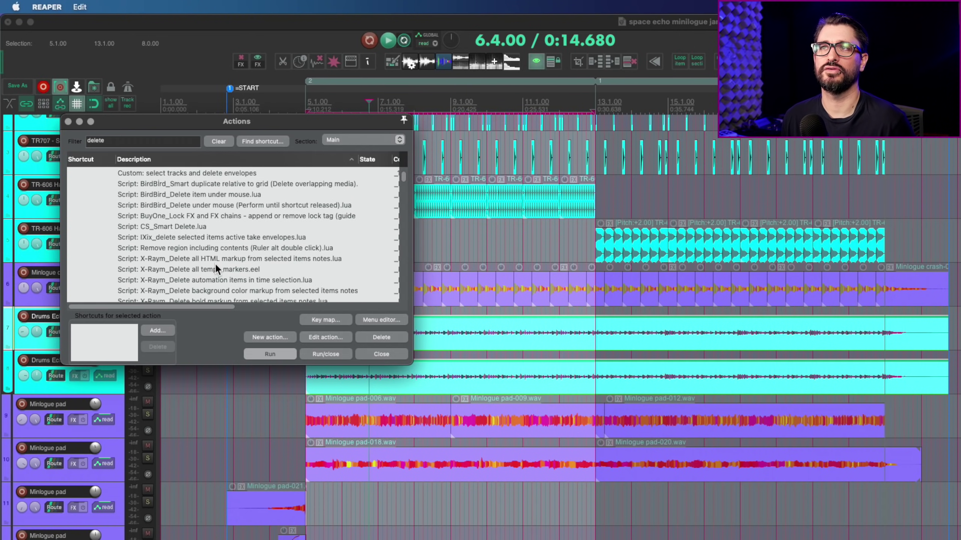
pyautogui.scroll(5, 215, 263)
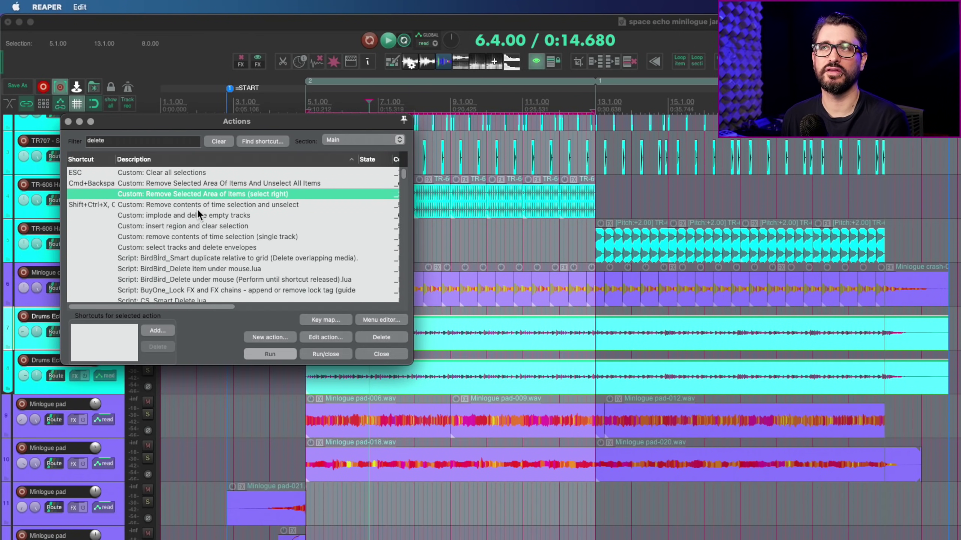
# Turn off searching for synonyms of common words in the action list and look through the matches for "delete"
pyautogui.click(172, 147)
pyautogui.doubleClick(171, 147)
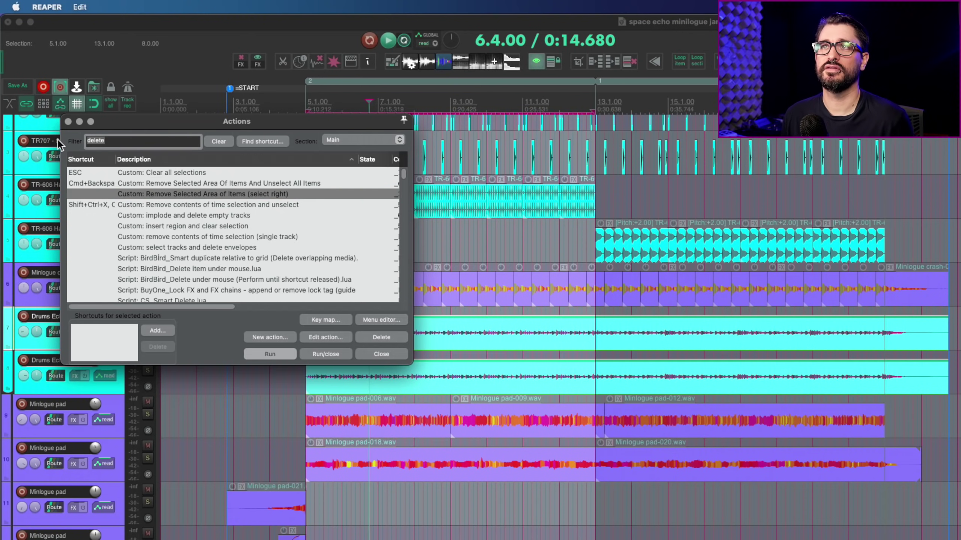
pyautogui.rightClick(69, 140)
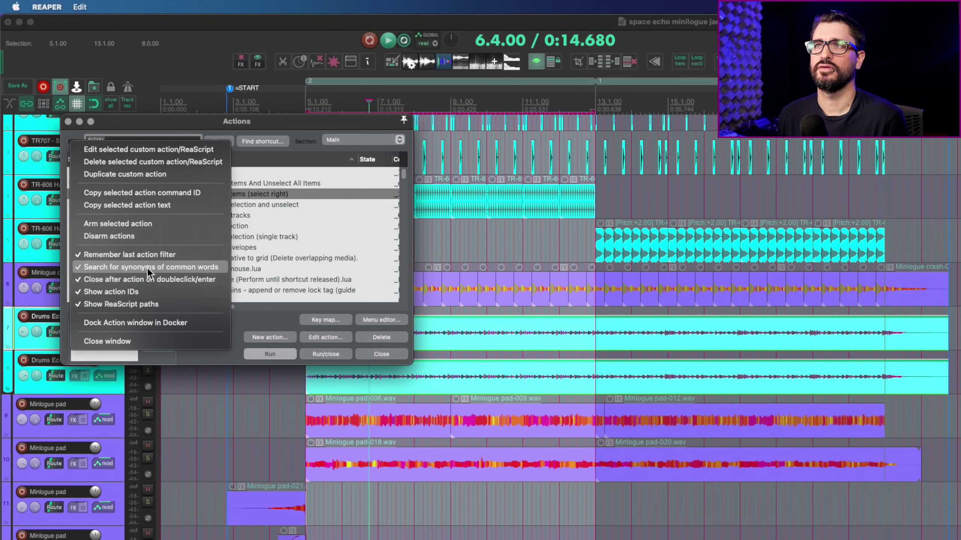
pyautogui.click(137, 267)
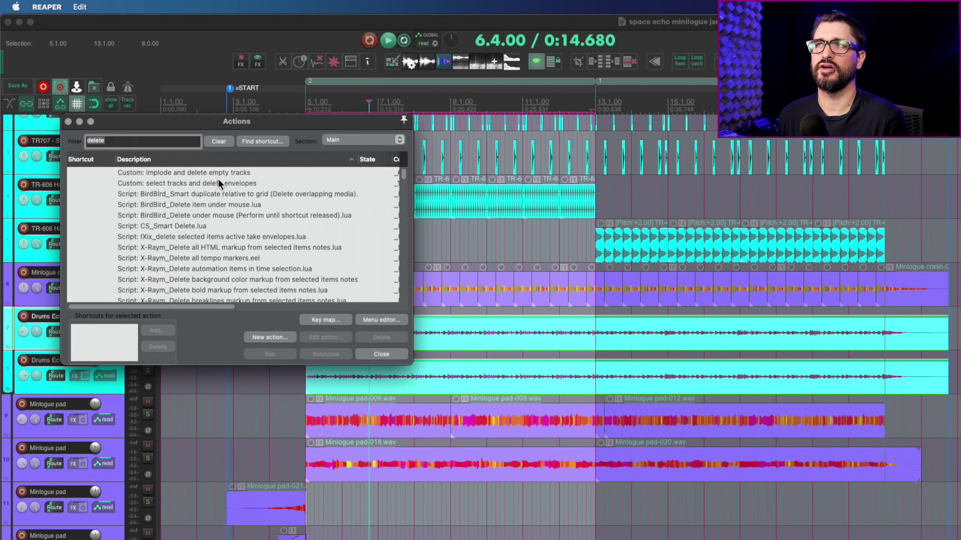
pyautogui.scroll(-4, 177, 260)
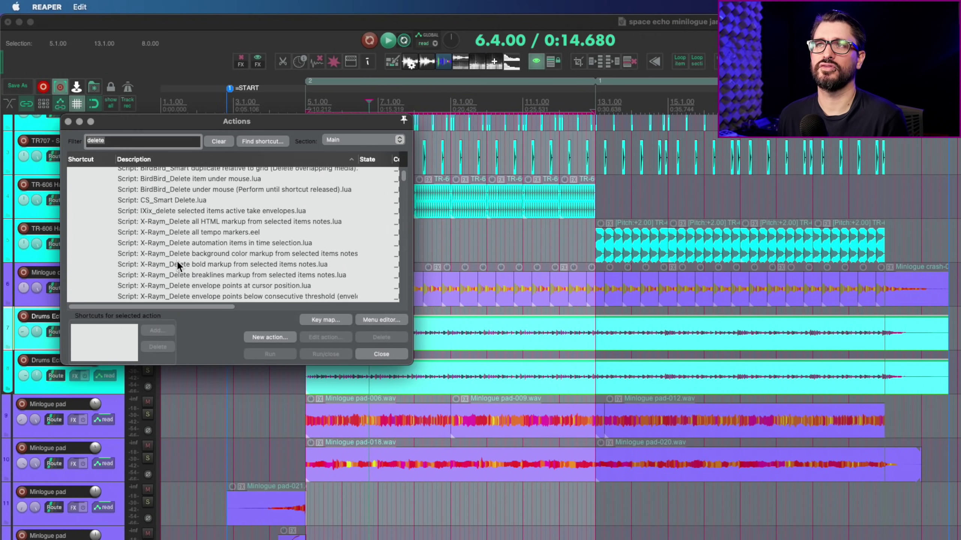
# Turn synonym searching of common words back on and look through the matches for "delete" again
pyautogui.rightClick(66, 145)
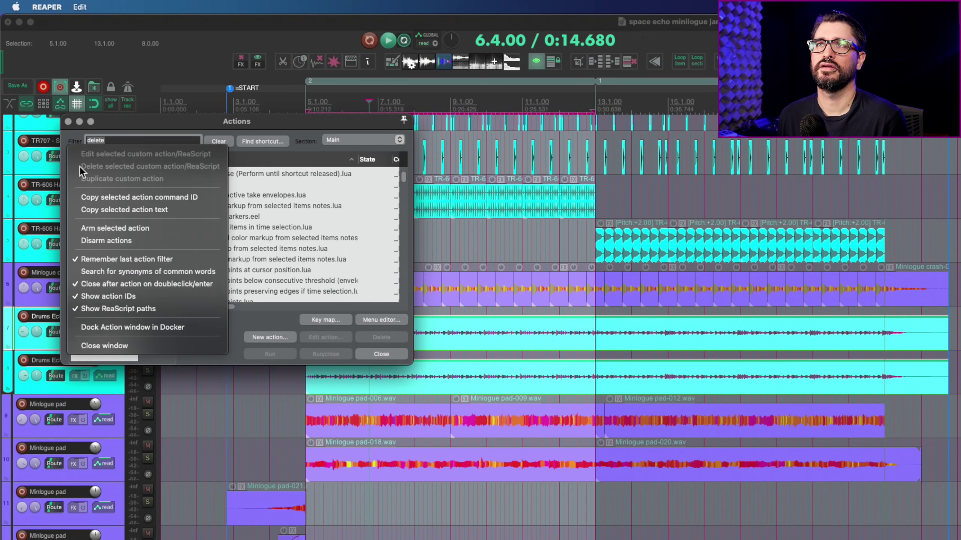
pyautogui.click(145, 271)
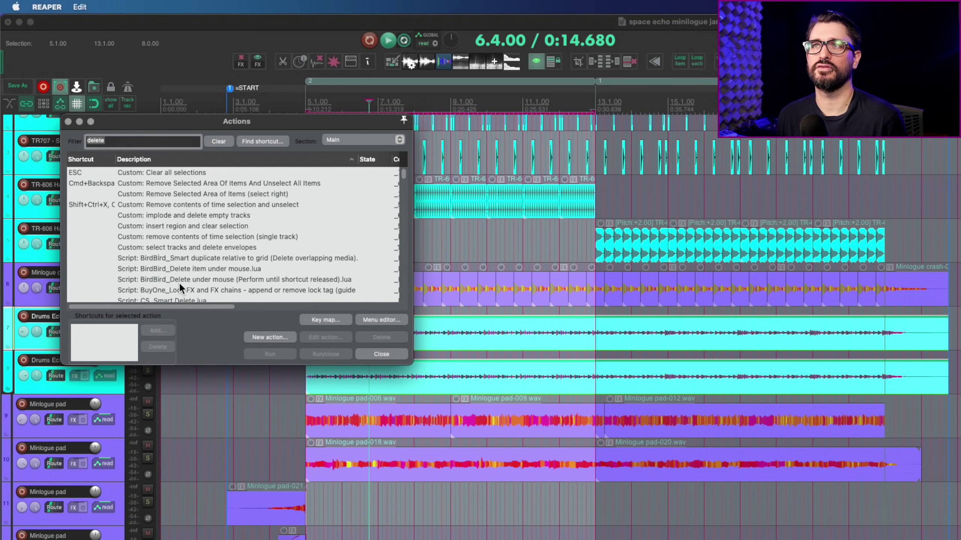
pyautogui.scroll(-15, 296, 212)
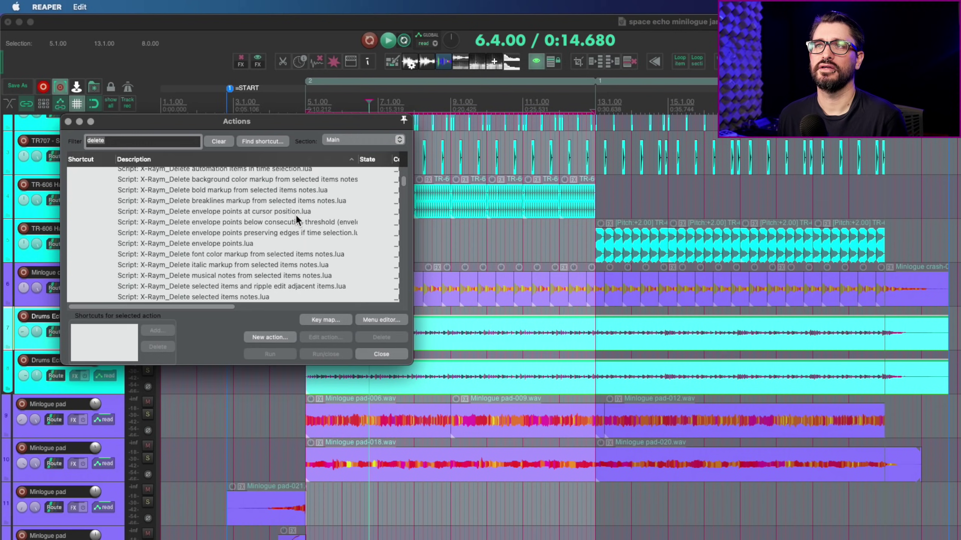
# Clear the "delete" filter text from the action list
pyautogui.click(149, 145)
pyautogui.press('BackSpace')
pyautogui.press('BackSpace')
pyautogui.press('BackSpace')
pyautogui.press('BackSpace')
pyautogui.press('BackSpace')
pyautogui.press('BackSpace')
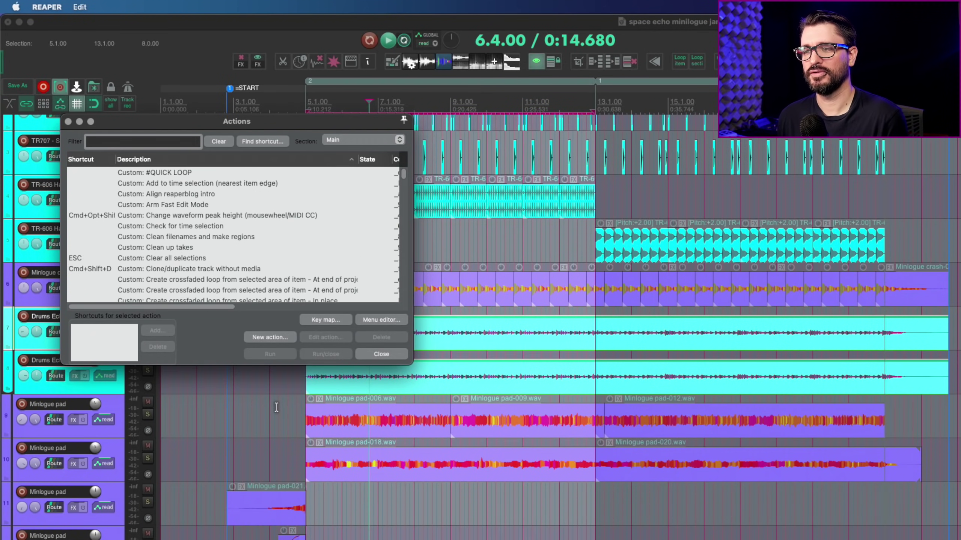
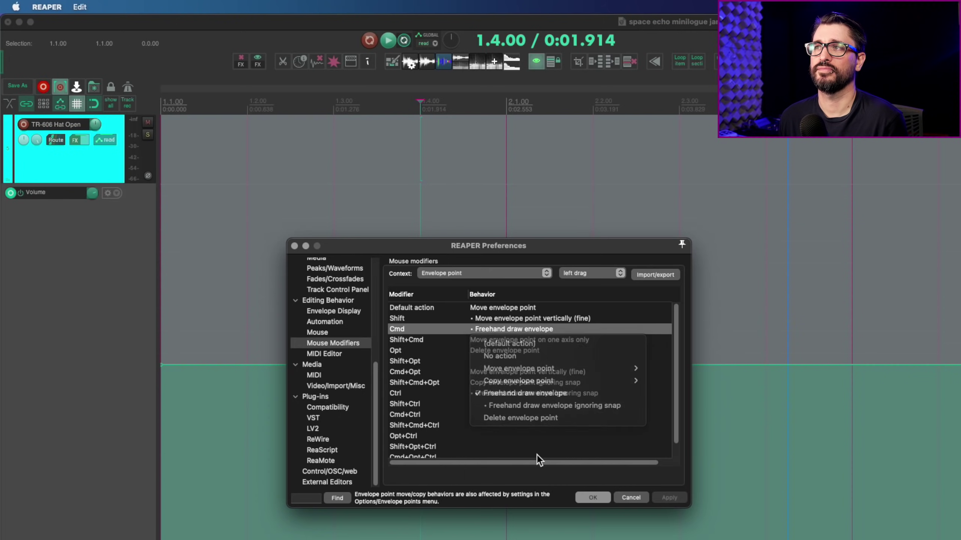
# Review the Cmd and Ctrl left-drag mouse modifier behaviors for the Envelope point and Envelope segment contexts
pyautogui.click(427, 392)
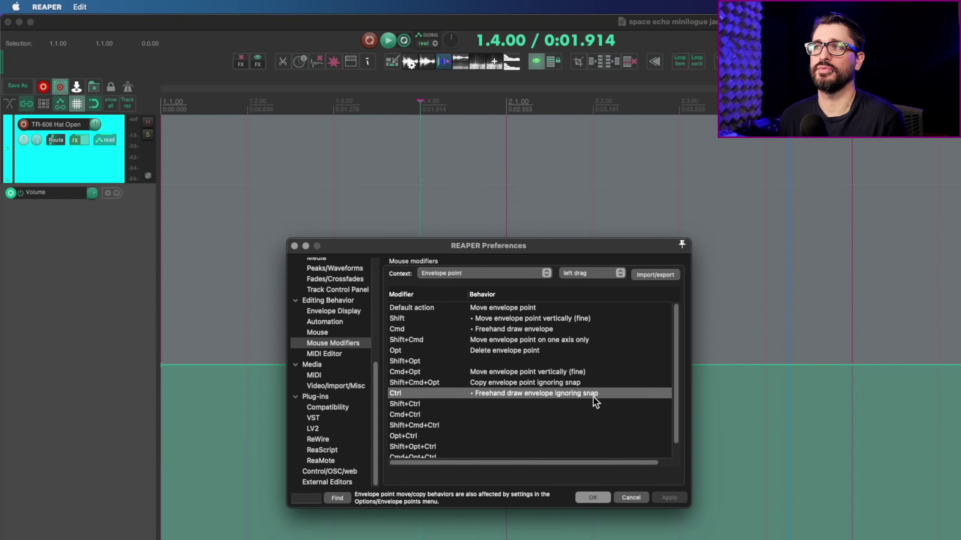
pyautogui.click(487, 272)
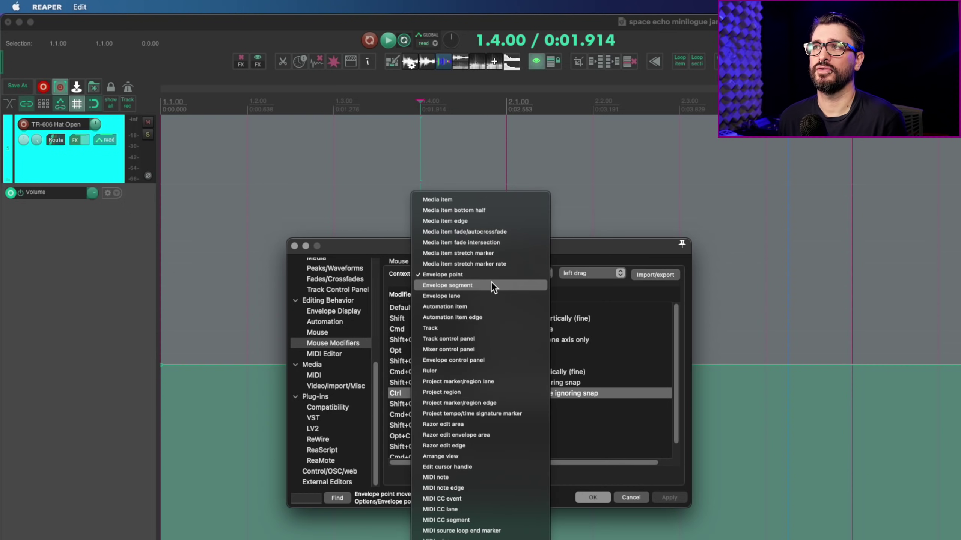
pyautogui.click(492, 285)
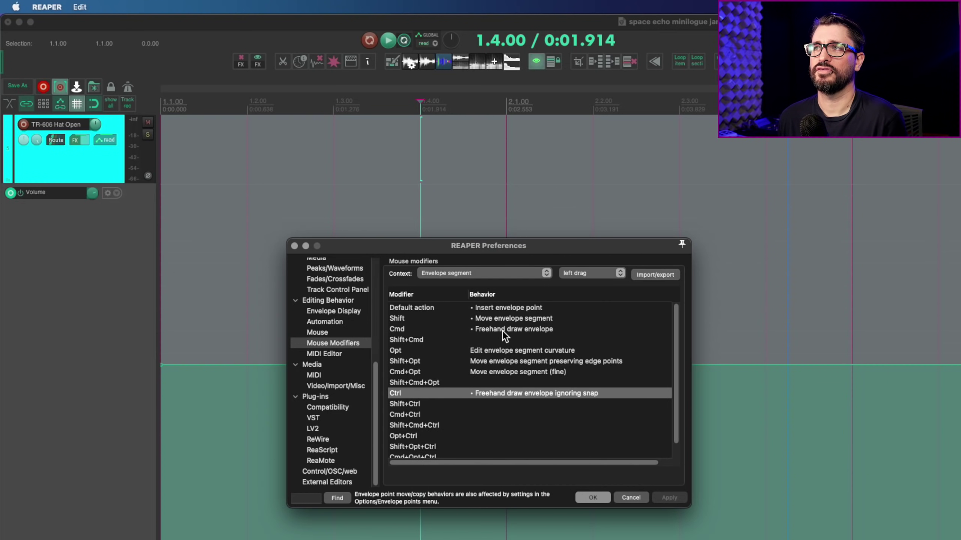
pyautogui.click(499, 329)
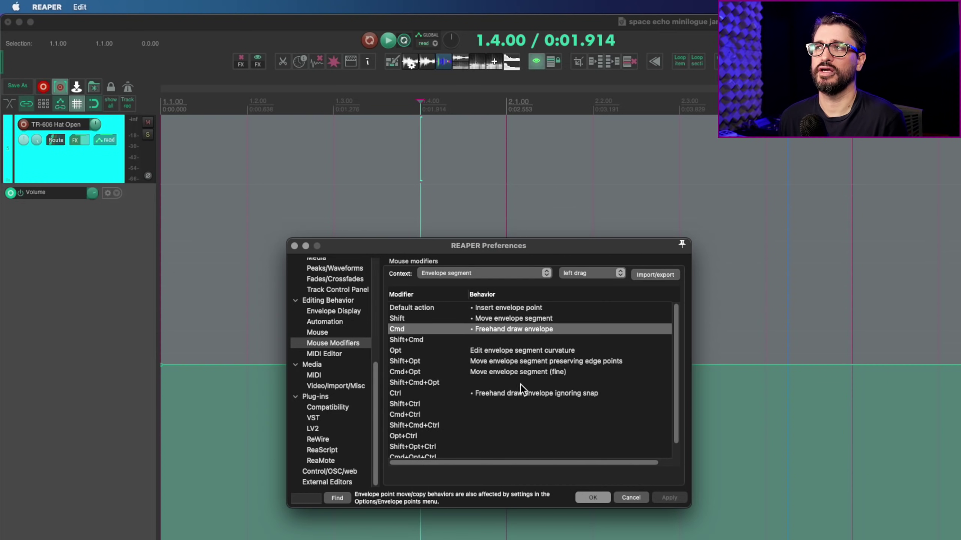
pyautogui.click(514, 394)
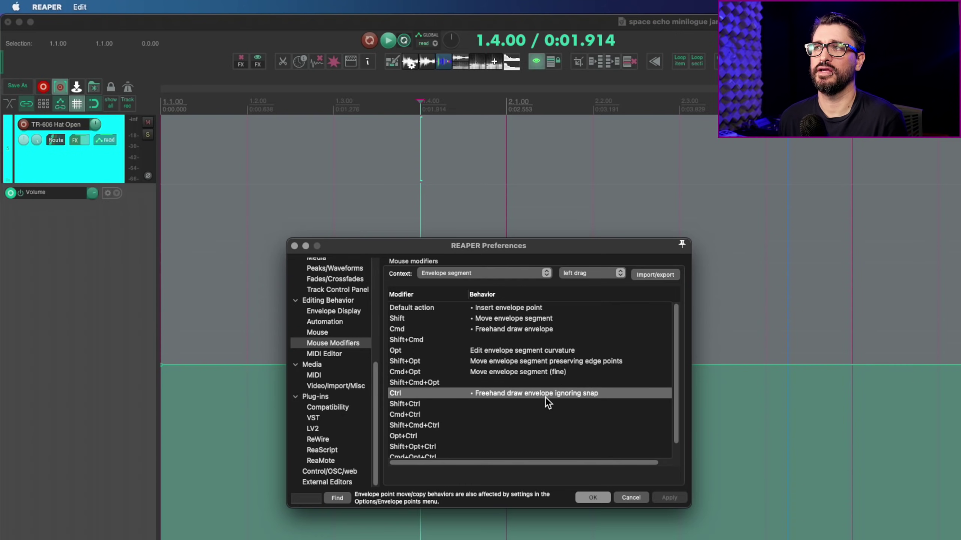
# Assign "Freehand draw envelope ignoring snap" to Ctrl left drag in the Envelope lane context and accept the preferences
pyautogui.click(531, 271)
pyautogui.click(530, 303)
pyautogui.click(545, 330)
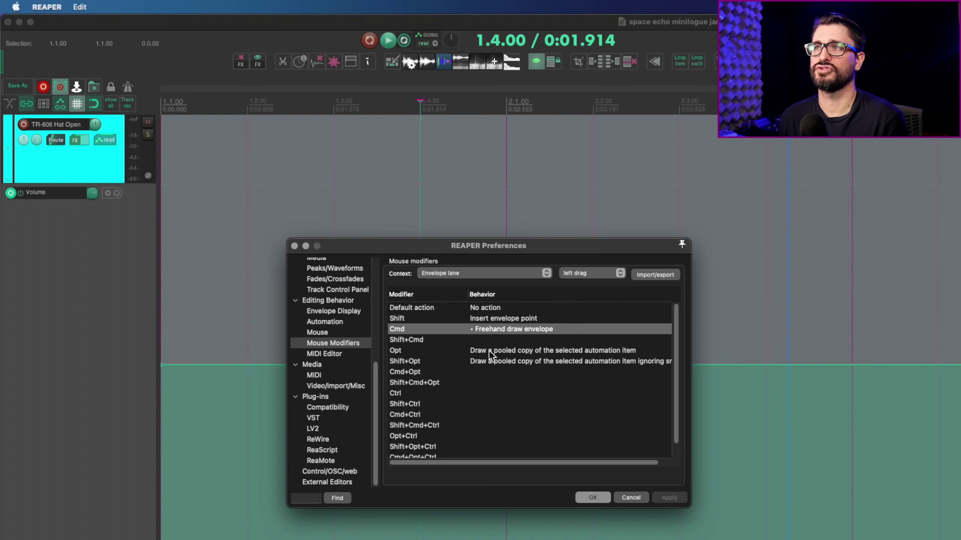
pyautogui.click(519, 393)
pyautogui.click(535, 394)
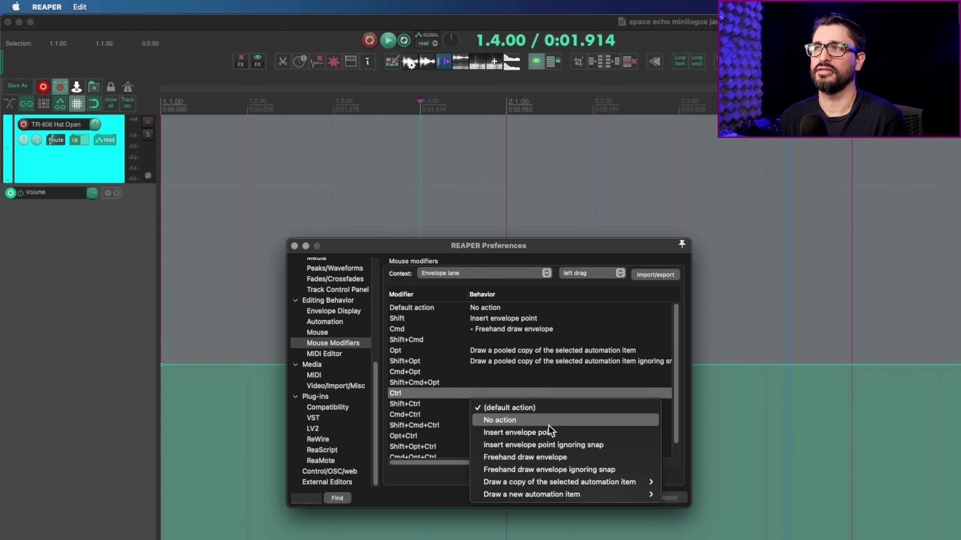
pyautogui.click(586, 468)
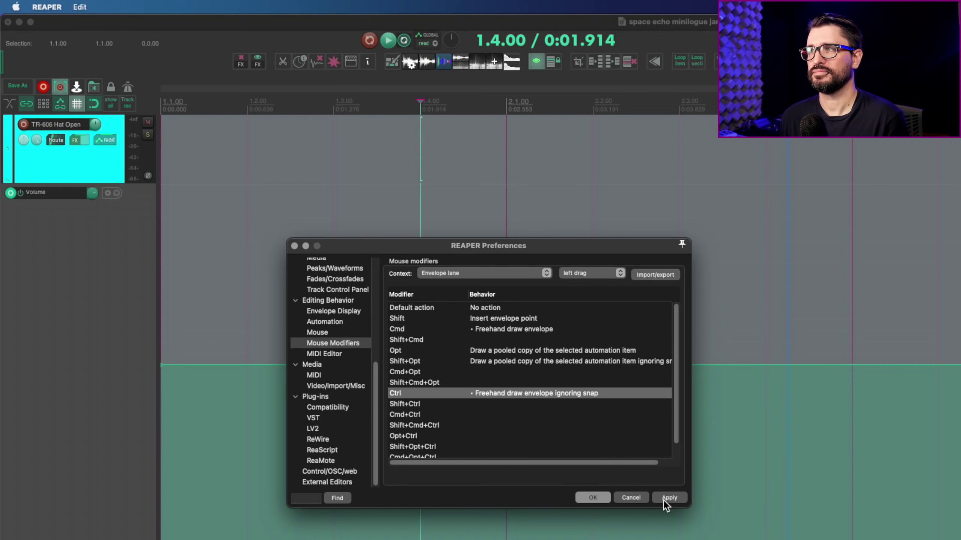
pyautogui.click(604, 496)
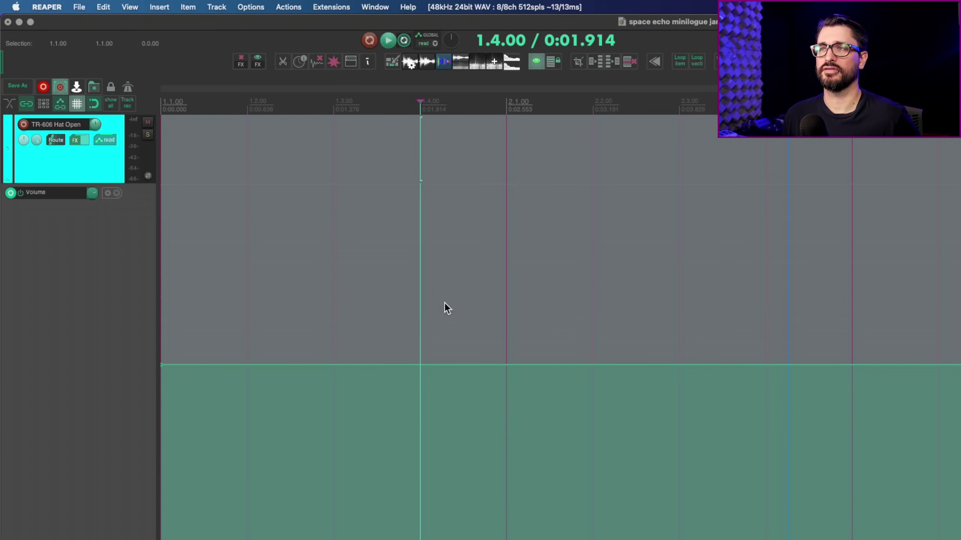
# Draw the TR-606 Hat Open volume envelope freehand with grid snap, then redraw it with several freehand strokes ignoring snap
pyautogui.moveTo(426, 359)
pyautogui.mouseDown()
pyautogui.moveTo(517, 326)
pyautogui.moveTo(584, 317)
pyautogui.moveTo(749, 336)
pyautogui.moveTo(798, 329)
pyautogui.moveTo(804, 264)
pyautogui.moveTo(761, 239)
pyautogui.moveTo(532, 240)
pyautogui.moveTo(446, 218)
pyautogui.moveTo(457, 275)
pyautogui.moveTo(573, 478)
pyautogui.moveTo(726, 282)
pyautogui.moveTo(758, 346)
pyautogui.moveTo(781, 455)
pyautogui.moveTo(802, 236)
pyautogui.moveTo(778, 217)
pyautogui.mouseUp()
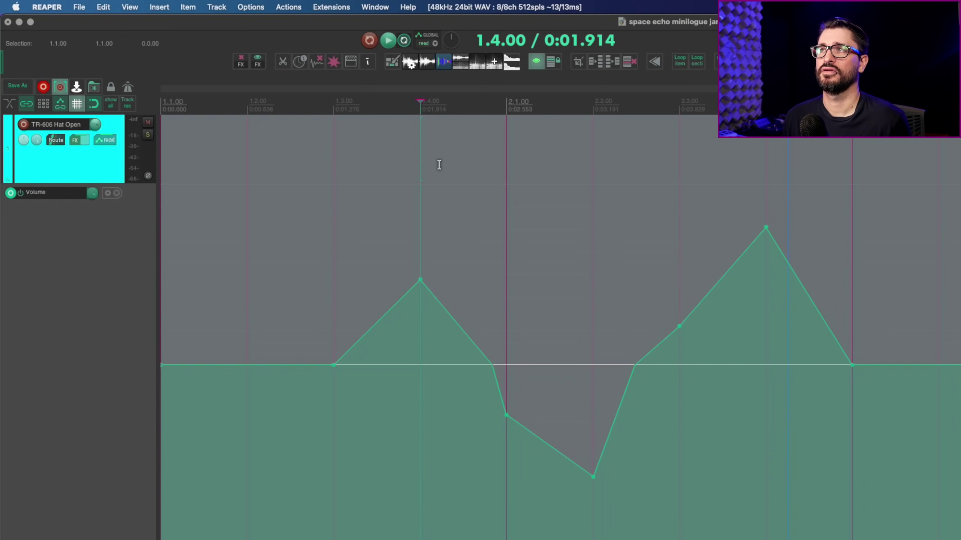
pyautogui.moveTo(381, 327)
pyautogui.mouseDown()
pyautogui.moveTo(491, 331)
pyautogui.moveTo(659, 263)
pyautogui.moveTo(739, 292)
pyautogui.mouseUp()
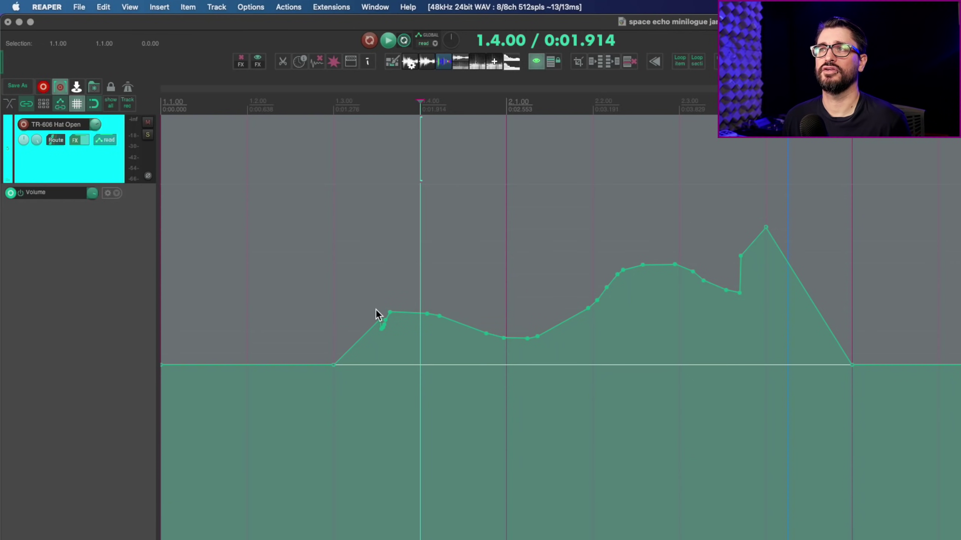
pyautogui.moveTo(243, 354)
pyautogui.mouseDown()
pyautogui.moveTo(344, 256)
pyautogui.moveTo(487, 276)
pyautogui.moveTo(582, 327)
pyautogui.moveTo(751, 373)
pyautogui.moveTo(813, 377)
pyautogui.mouseUp()
pyautogui.moveTo(953, 229)
pyautogui.mouseDown()
pyautogui.moveTo(718, 303)
pyautogui.moveTo(206, 424)
pyautogui.mouseUp()
pyautogui.moveTo(362, 432)
pyautogui.mouseDown()
pyautogui.moveTo(448, 287)
pyautogui.moveTo(803, 395)
pyautogui.moveTo(959, 416)
pyautogui.mouseUp()
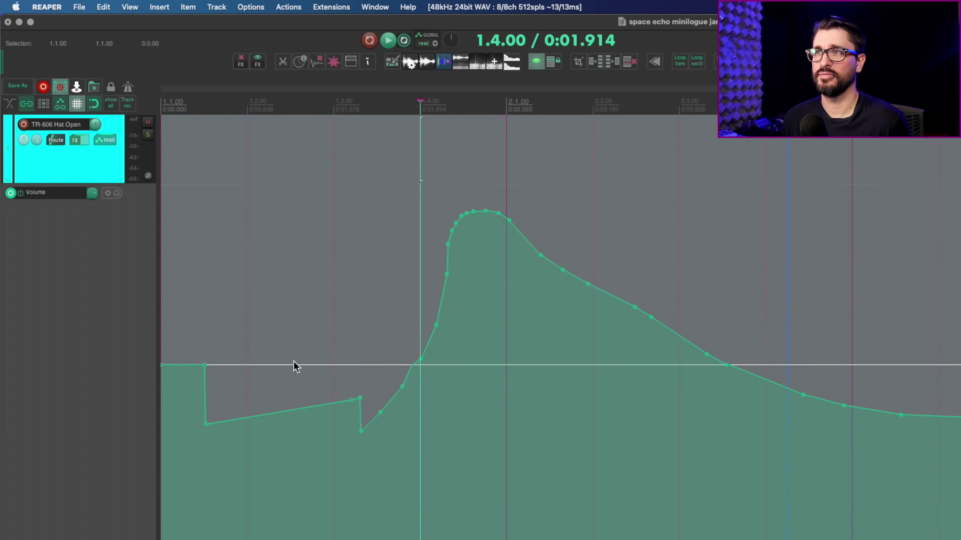
# Redraw the volume envelope freehand with grid-snapped points and reshape the points around 2.1.00, 2.2.00 and 2.3.00
pyautogui.moveTo(210, 365)
pyautogui.mouseDown()
pyautogui.moveTo(296, 324)
pyautogui.moveTo(394, 227)
pyautogui.moveTo(581, 242)
pyautogui.moveTo(917, 299)
pyautogui.moveTo(897, 314)
pyautogui.moveTo(671, 284)
pyautogui.moveTo(687, 384)
pyautogui.moveTo(686, 372)
pyautogui.moveTo(680, 529)
pyautogui.mouseUp()
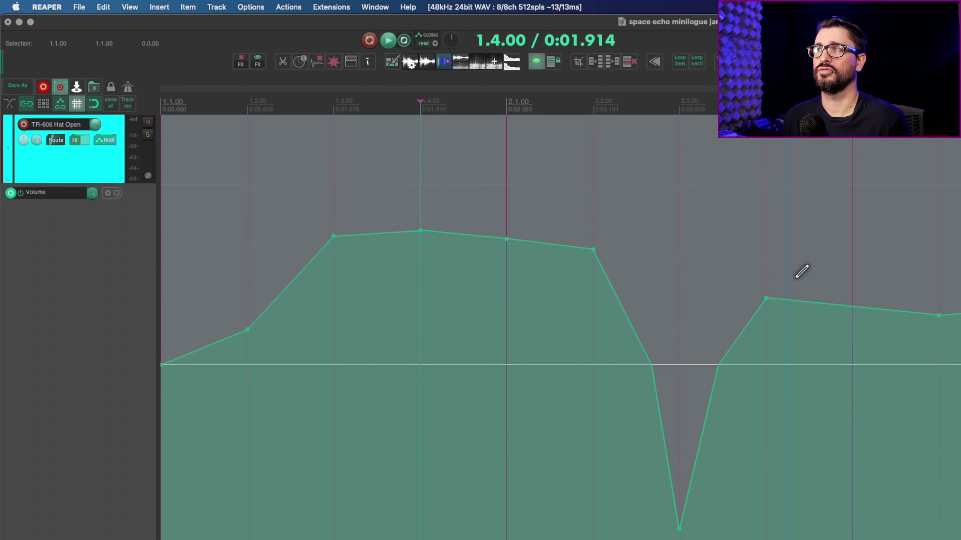
pyautogui.moveTo(506, 239); pyautogui.dragTo(507, 351)
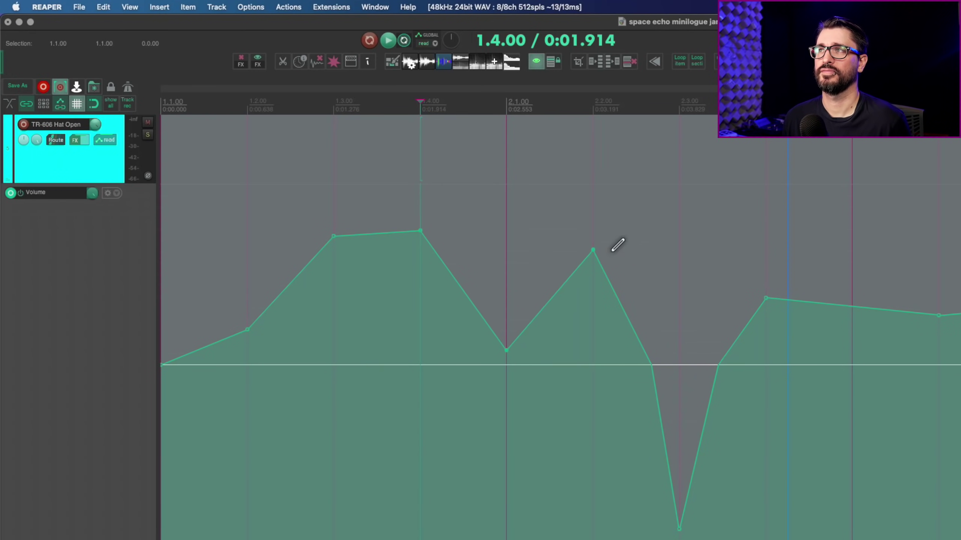
pyautogui.press('super+z')
pyautogui.press('super+z')
pyautogui.moveTo(674, 459); pyautogui.dragTo(686, 451)
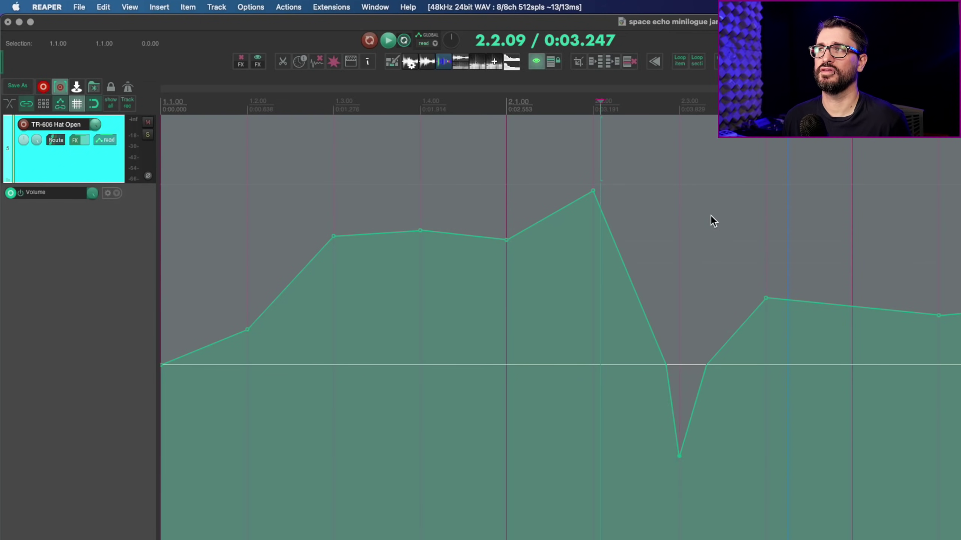
# Draw a single grid-snapped freehand peak on the flat part of the volume envelope at 6.3.00
pyautogui.keyDown('ctrl'); pyautogui.click(720, 186); pyautogui.keyUp('ctrl')
pyautogui.keyDown('ctrl'); pyautogui.click(683, 465); pyautogui.keyUp('ctrl')
pyautogui.keyDown('ctrl'); pyautogui.click(507, 469); pyautogui.keyUp('ctrl')
pyautogui.hscroll(10, 476, 242)
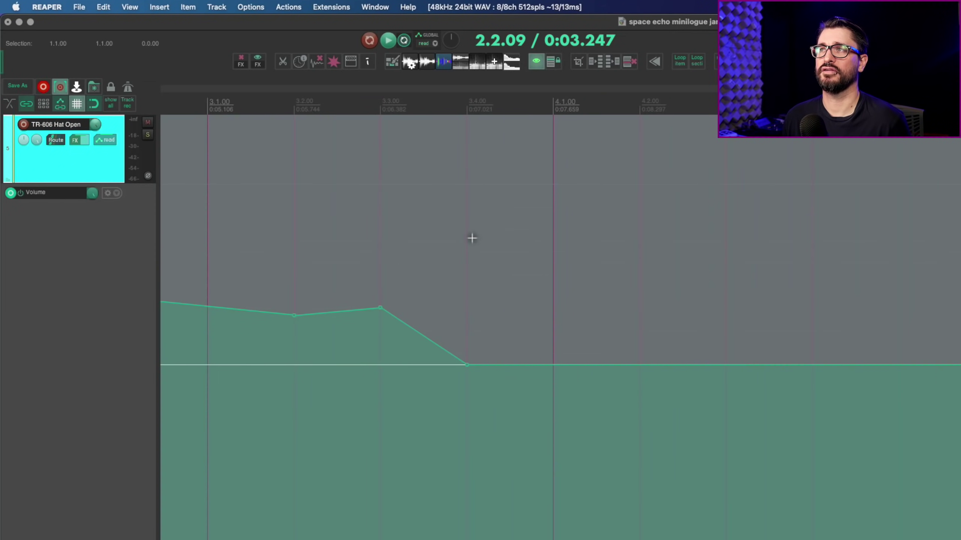
pyautogui.keyDown('ctrl'); pyautogui.click(526, 214); pyautogui.keyUp('ctrl')
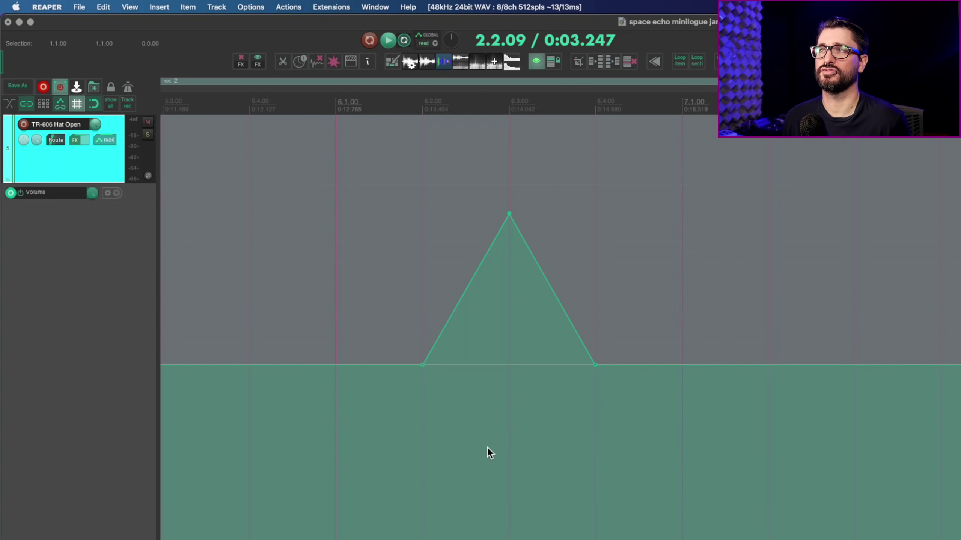
# Draw a freehand point ignoring snap at 7.1.00 at about +11.1 dB and inspect the resulting spike up close
pyautogui.click(682, 208)
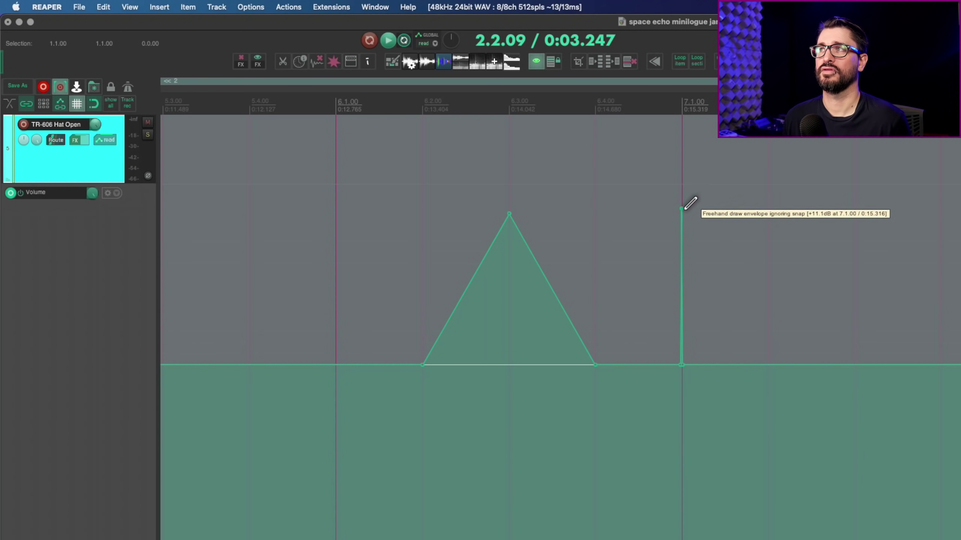
pyautogui.click(682, 389)
pyautogui.scroll(5, 703, 439)
pyautogui.scroll(4, 703, 439)
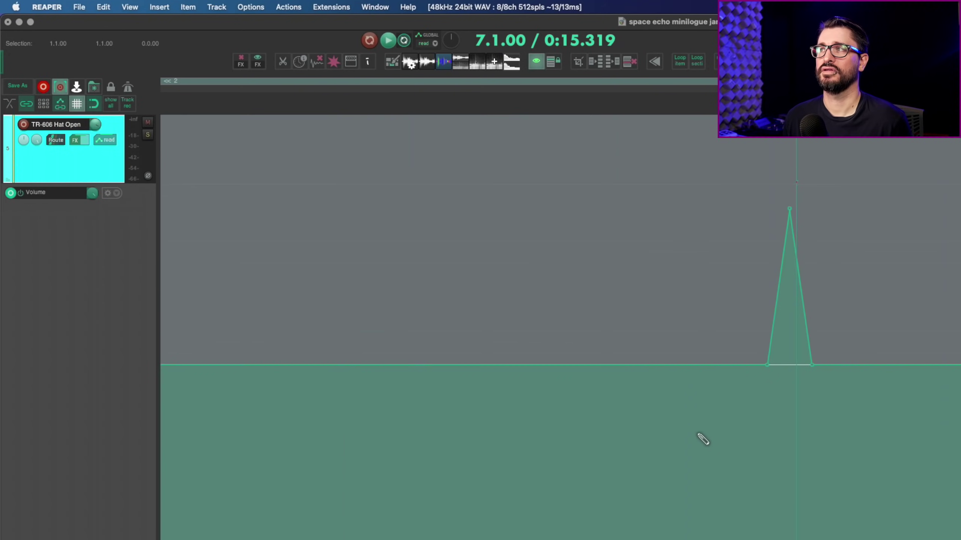
pyautogui.scroll(-4, 703, 439)
pyautogui.scroll(-3, 700, 439)
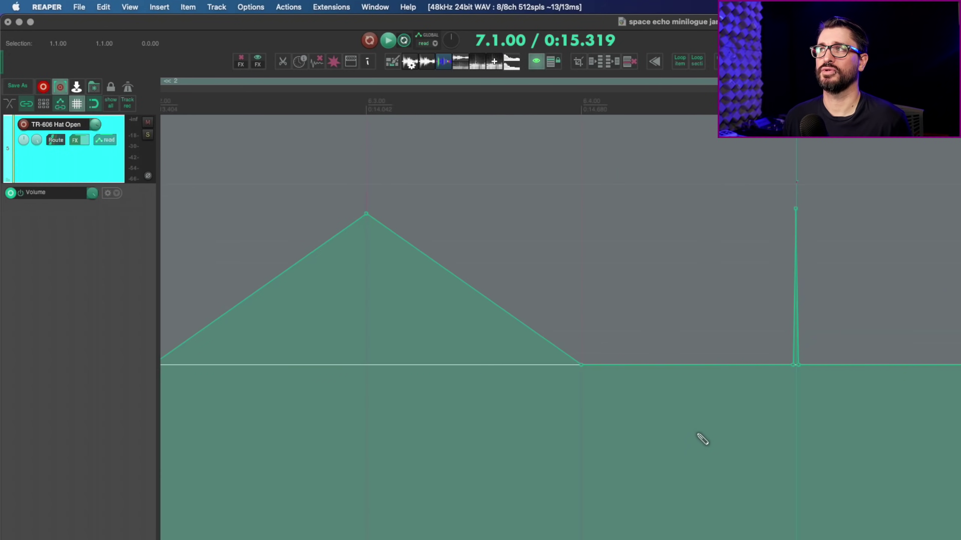
pyautogui.scroll(3, 698, 438)
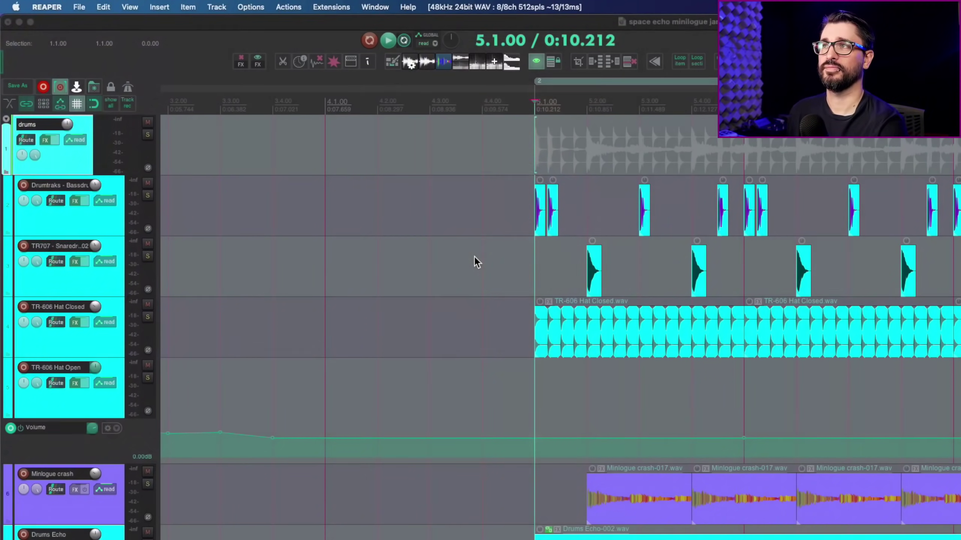
# Place the edit cursor at 4.4.00 and zoom the arrange view in on the drum items in bars 5 and 6
pyautogui.click(475, 261)
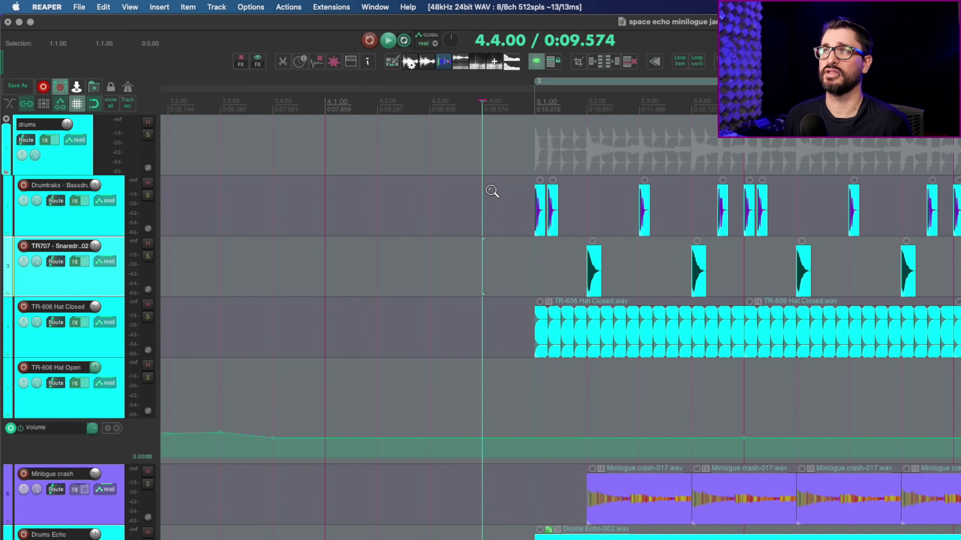
pyautogui.moveTo(504, 187); pyautogui.dragTo(960, 431)
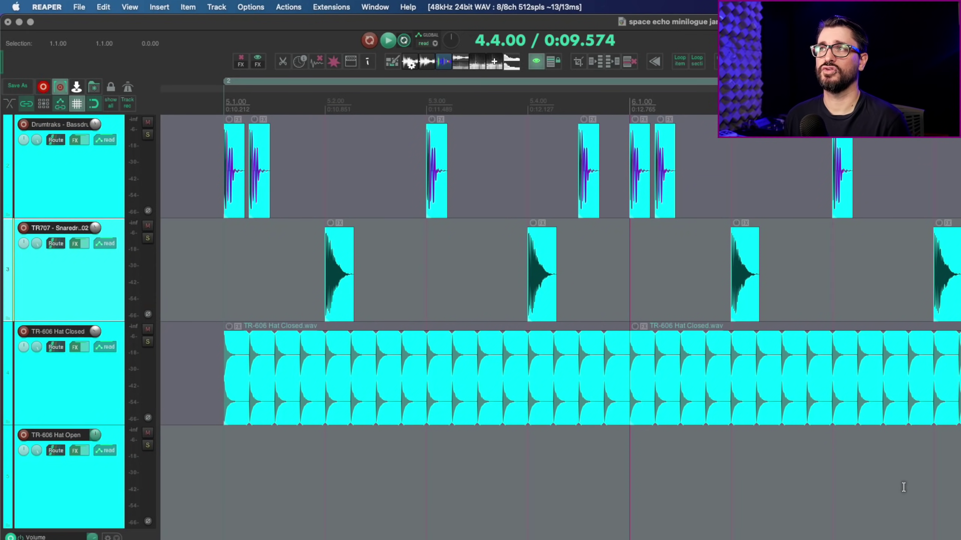
# Marquee-zoom twice in succession onto the drum items around 6.1.00, then step back through the previous zoom levels
pyautogui.moveTo(622, 166); pyautogui.dragTo(757, 318)
pyautogui.moveTo(416, 241); pyautogui.dragTo(545, 539)
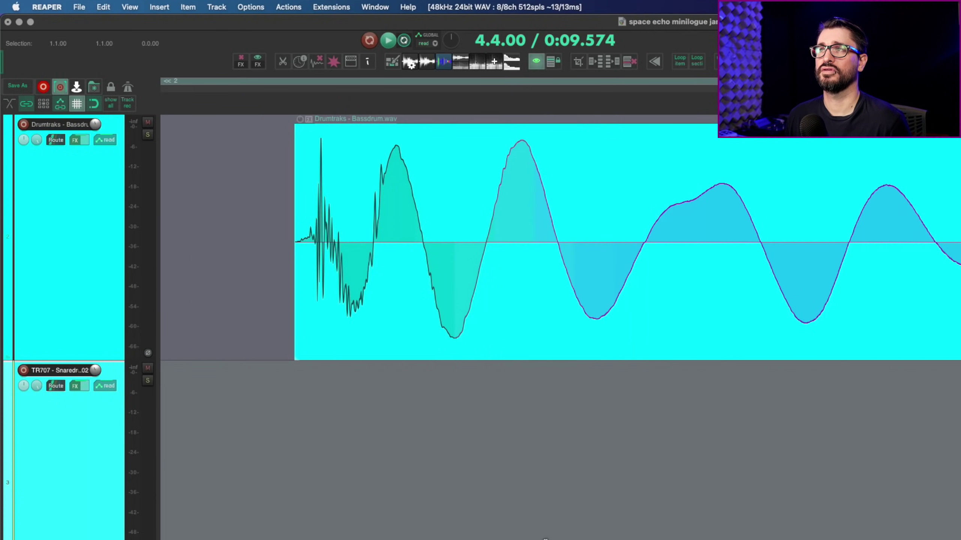
pyautogui.rightClick(641, 432)
pyautogui.rightClick(641, 433)
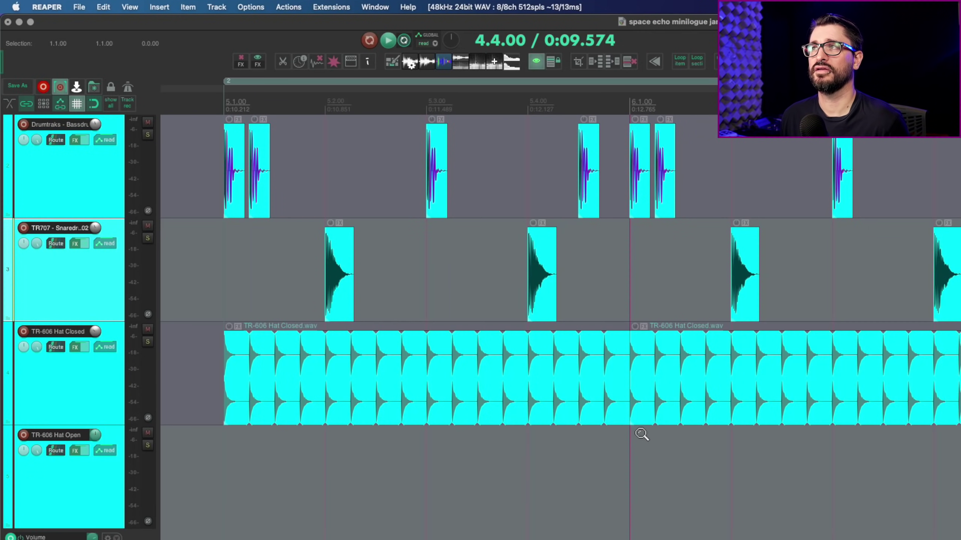
pyautogui.rightClick(641, 433)
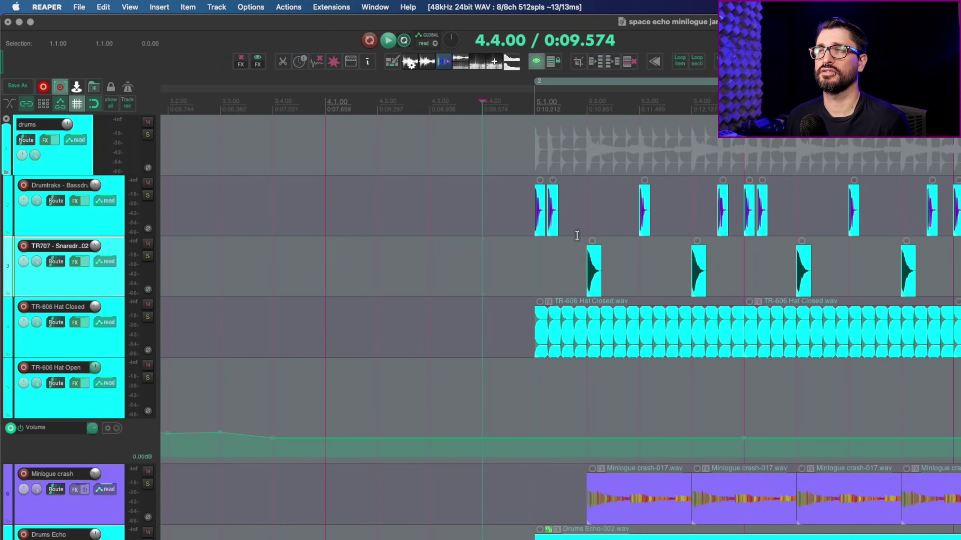
# Review the Track mouse modifiers in Preferences for Cmd+Ctrl under left drag and left click, examining the zoom behaviors
pyautogui.press('super+comma')
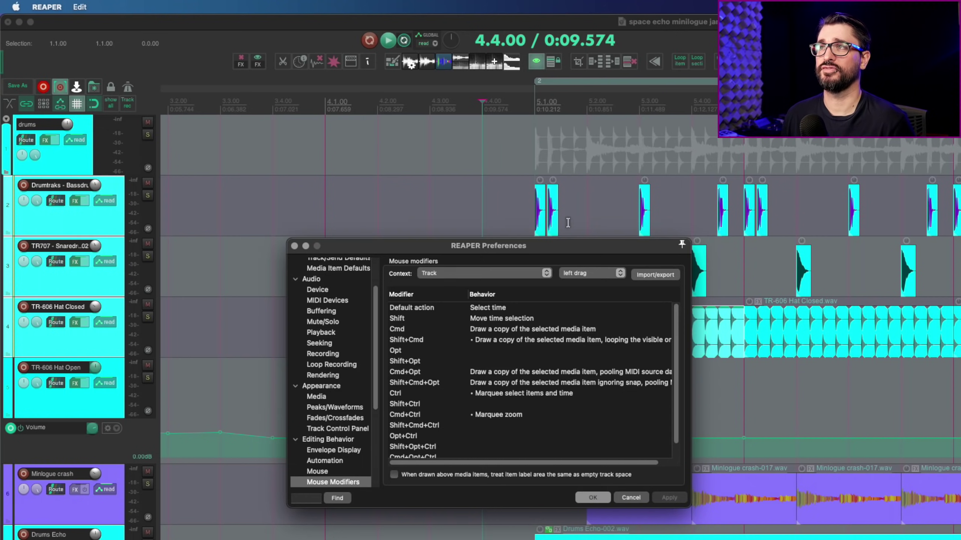
pyautogui.click(578, 273)
pyautogui.click(486, 388)
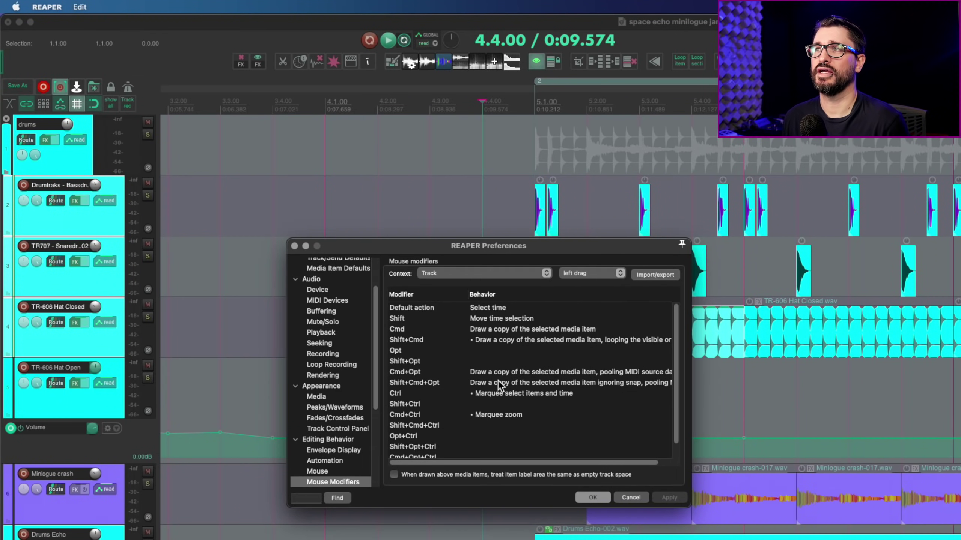
pyautogui.click(502, 413)
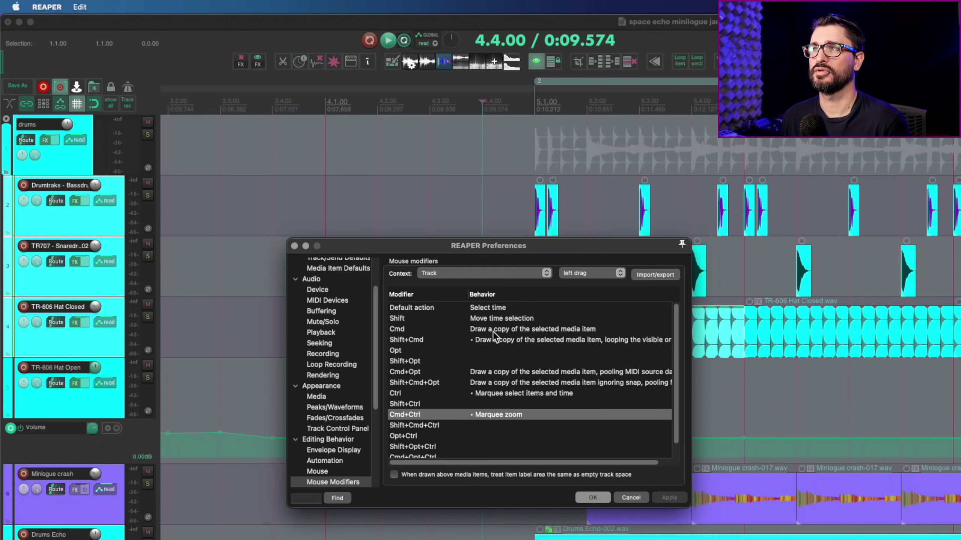
pyautogui.click(616, 272)
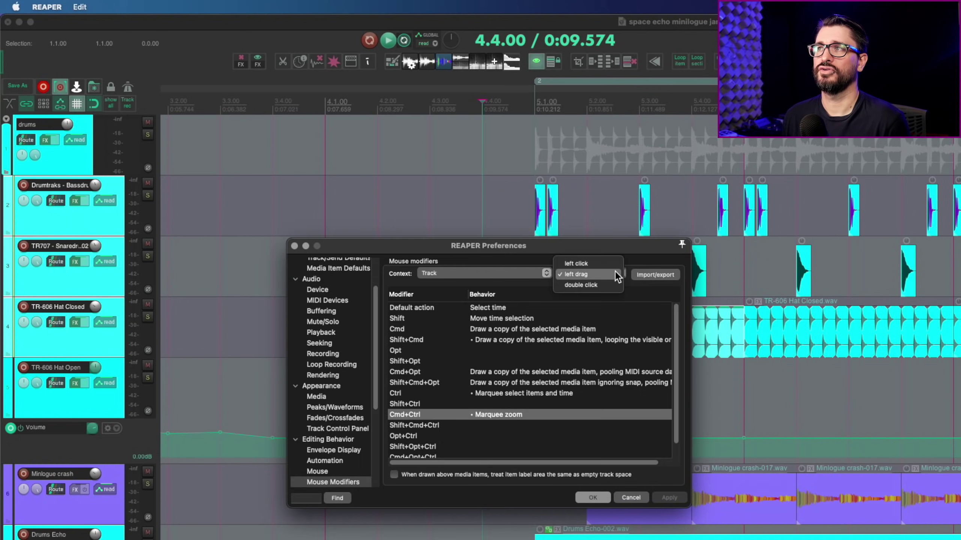
pyautogui.click(614, 263)
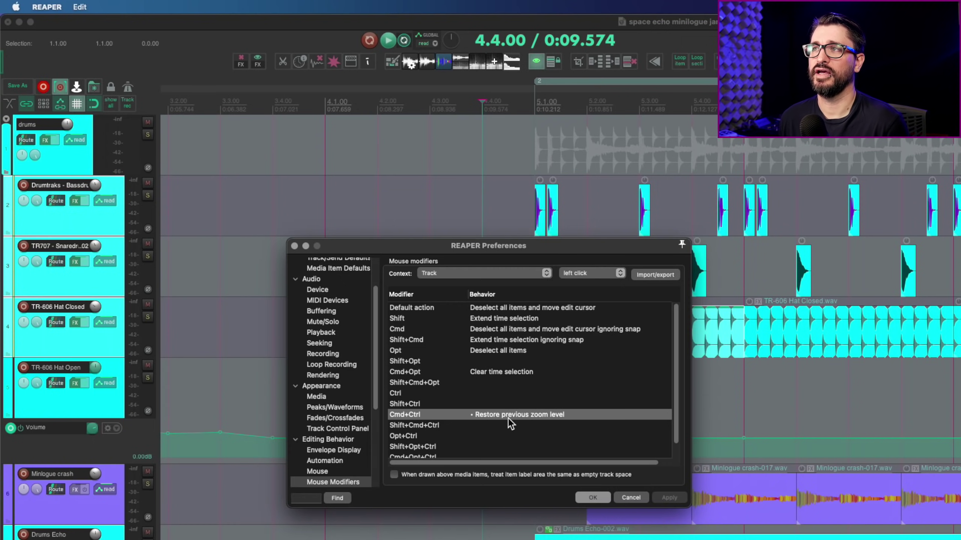
pyautogui.click(548, 416)
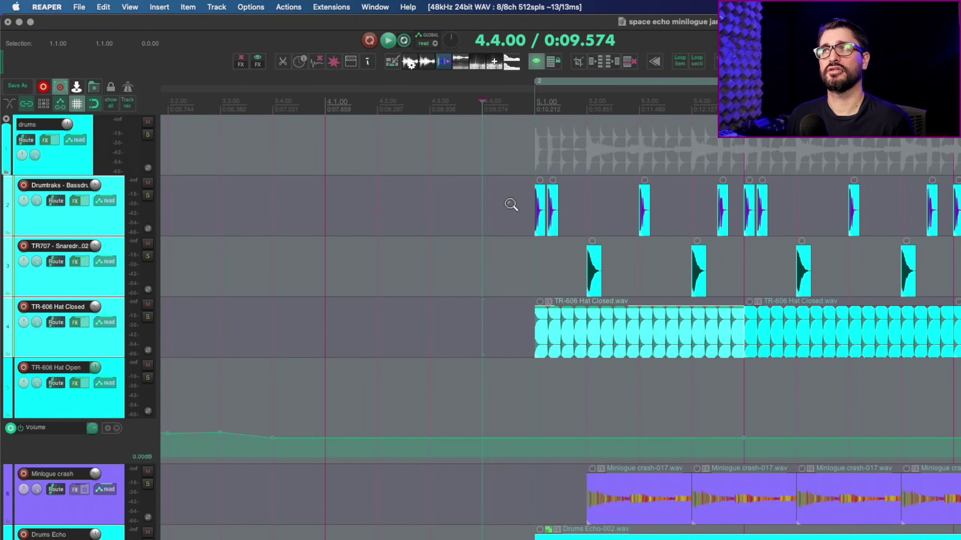
# Marquee-zoom onto the bass drum, snare and closed hat items at 5.1.00, then restore the previous zoom level
pyautogui.moveTo(509, 209); pyautogui.dragTo(710, 355)
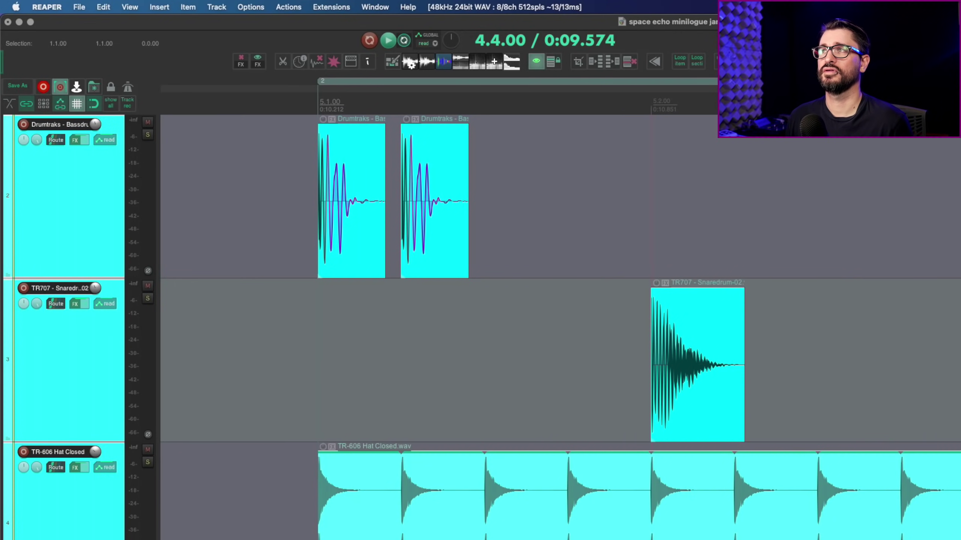
pyautogui.click(620, 379)
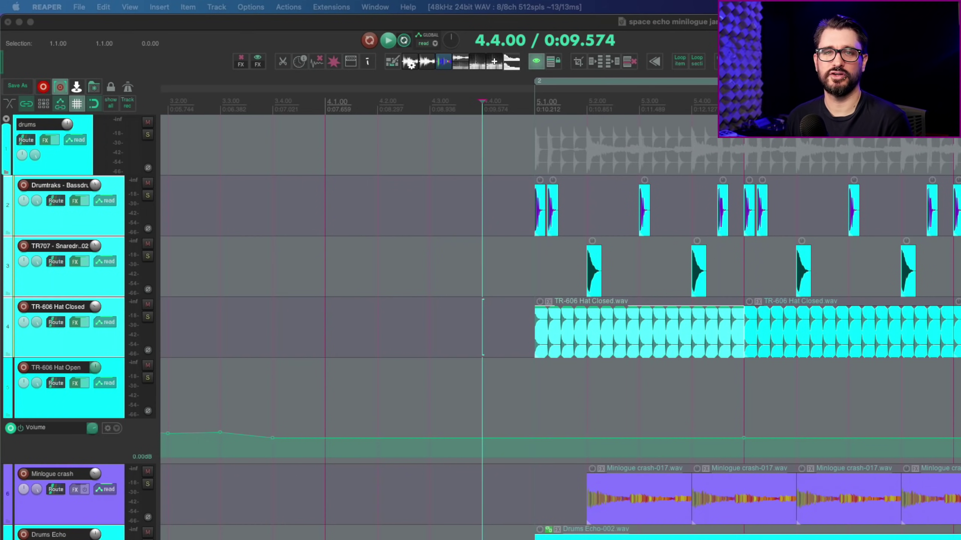
pyautogui.click(411, 217)
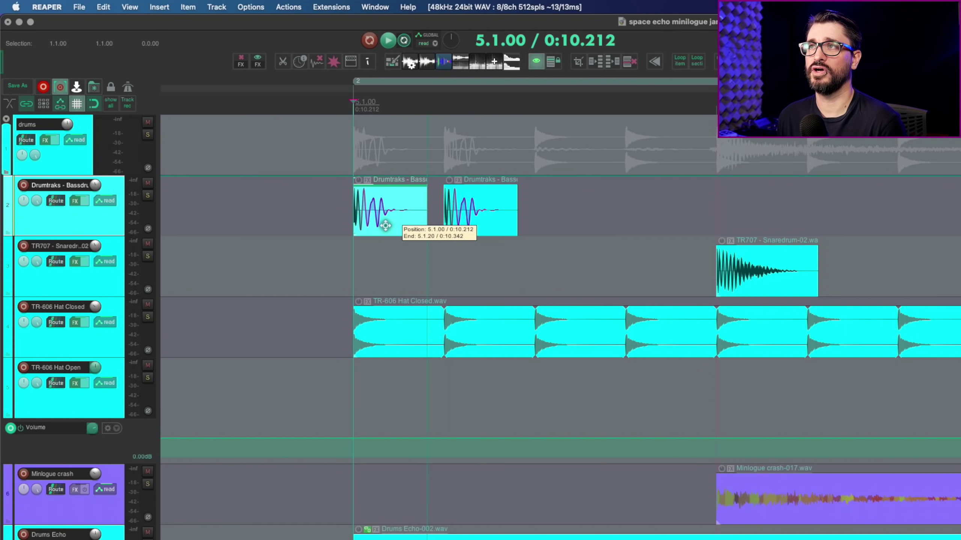
# Open the item properties of the bass drum item at 5.1.00 and set its take volume to -12 dB
pyautogui.doubleClick(384, 223)
pyautogui.moveTo(954, 207); pyautogui.dragTo(615, 61)
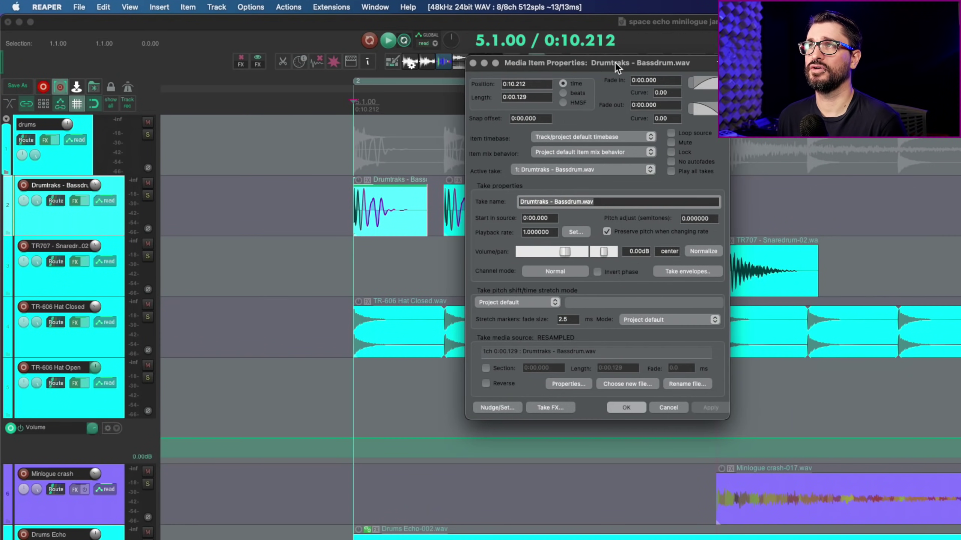
pyautogui.click(548, 259)
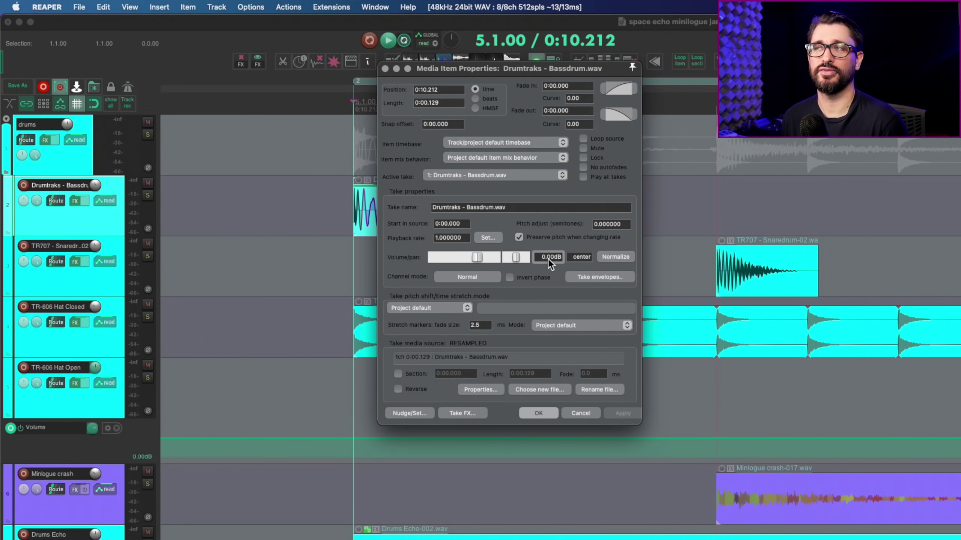
pyautogui.moveTo(478, 258); pyautogui.dragTo(475, 257)
pyautogui.scroll(-10, 474, 257)
pyautogui.click(547, 258)
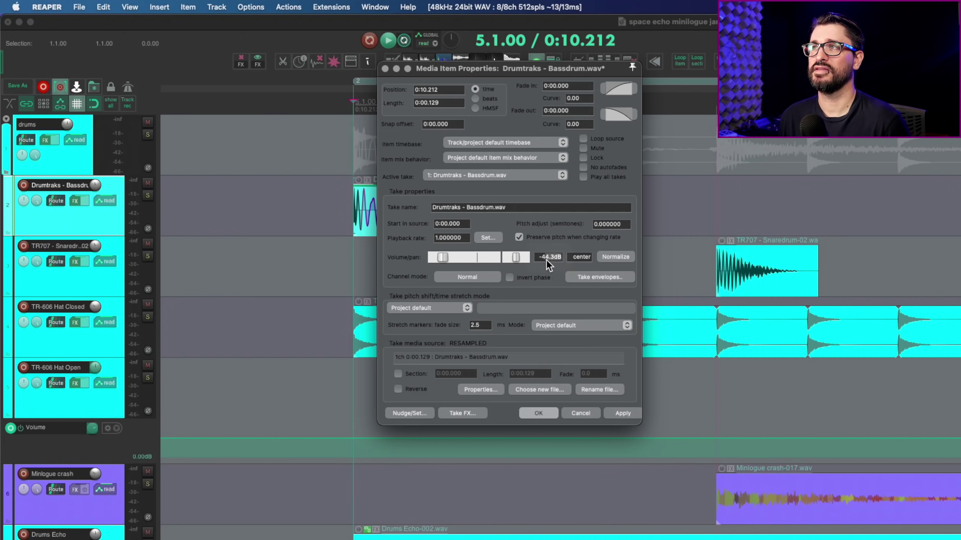
pyautogui.write('-12')
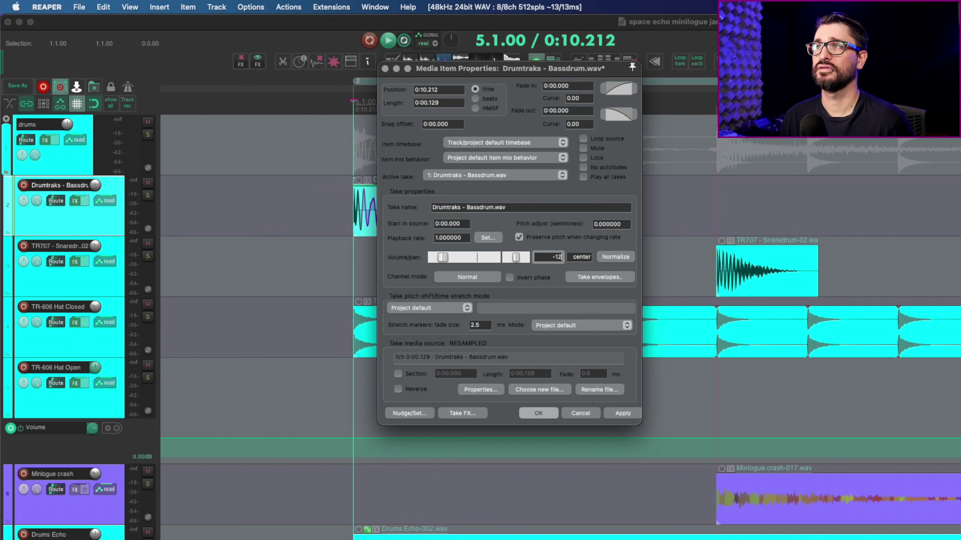
pyautogui.press('Return')
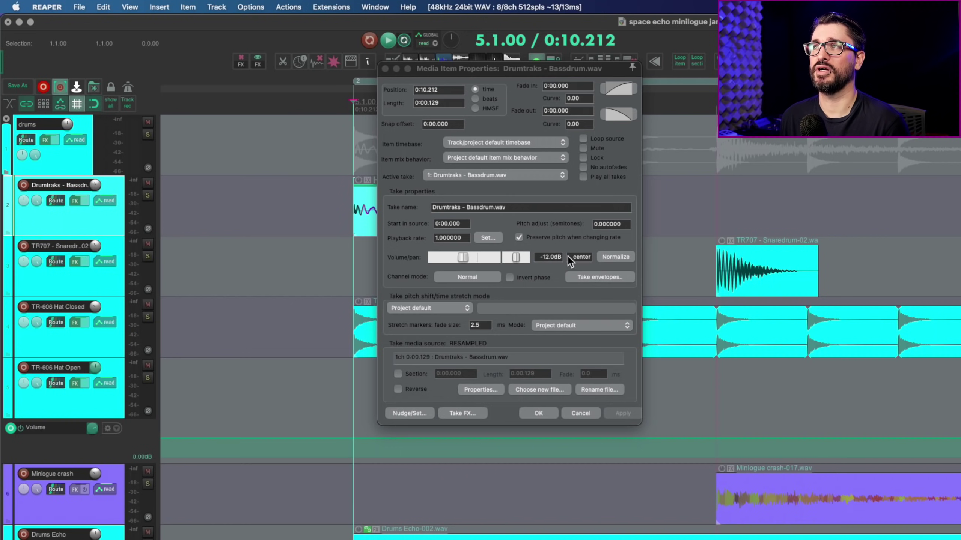
# Set the bass drum take's pan to 100% left, back to center, and then to 100% right
pyautogui.click(579, 257)
pyautogui.doubleClick(576, 261)
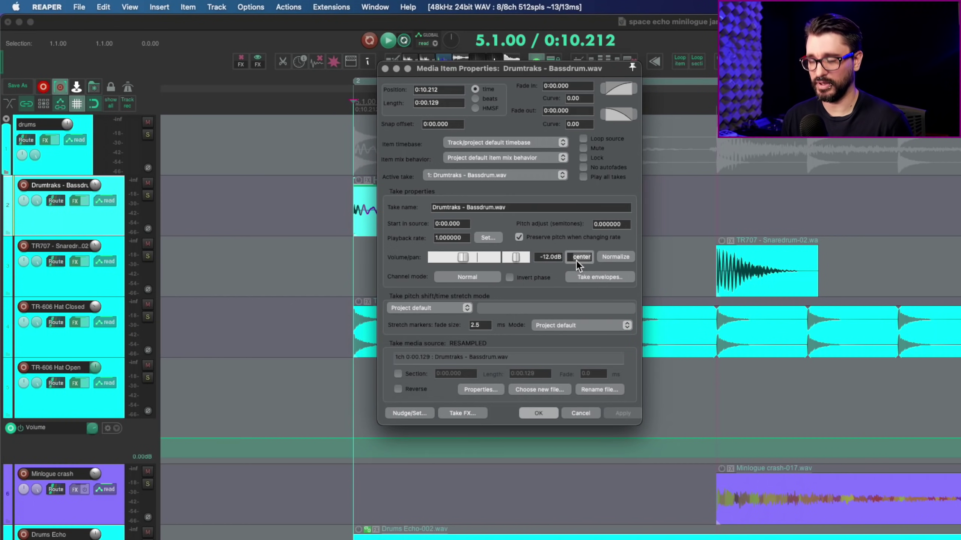
pyautogui.write('-100')
pyautogui.press('Return')
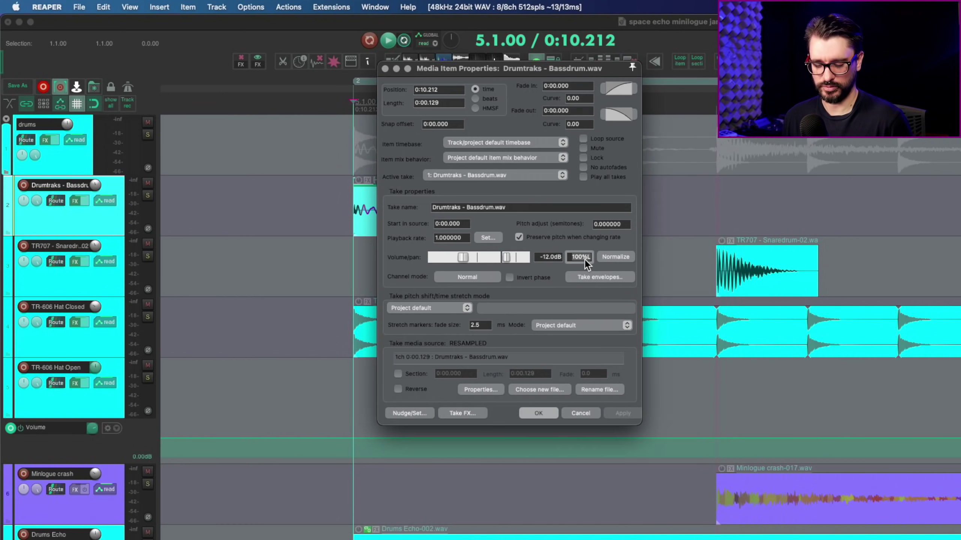
pyautogui.doubleClick(584, 259)
pyautogui.write('c')
pyautogui.press('Return')
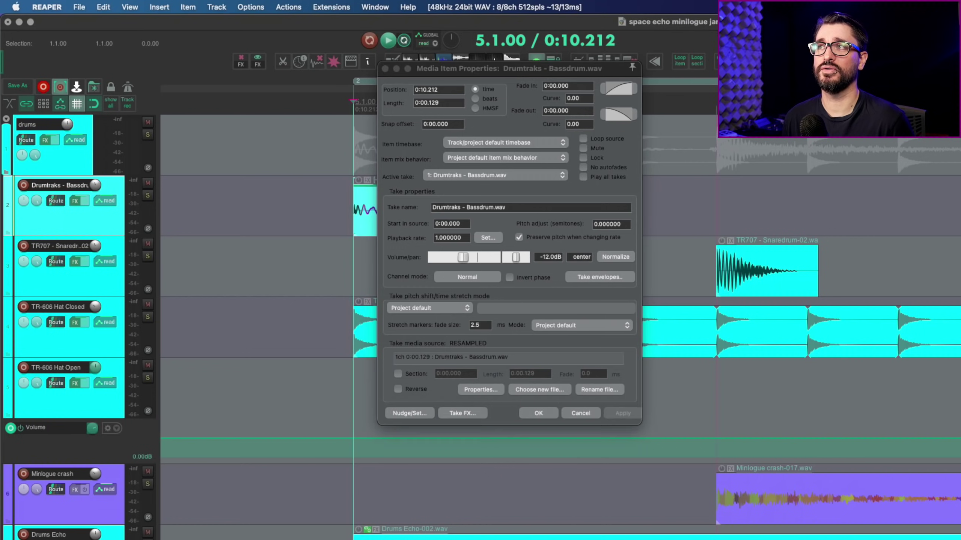
pyautogui.doubleClick(584, 260)
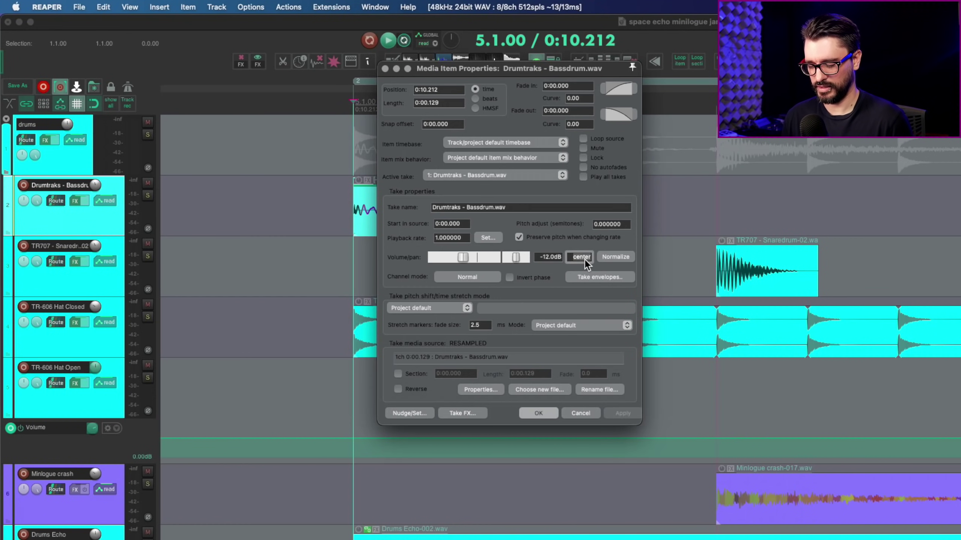
pyautogui.write('100')
pyautogui.press('Return')
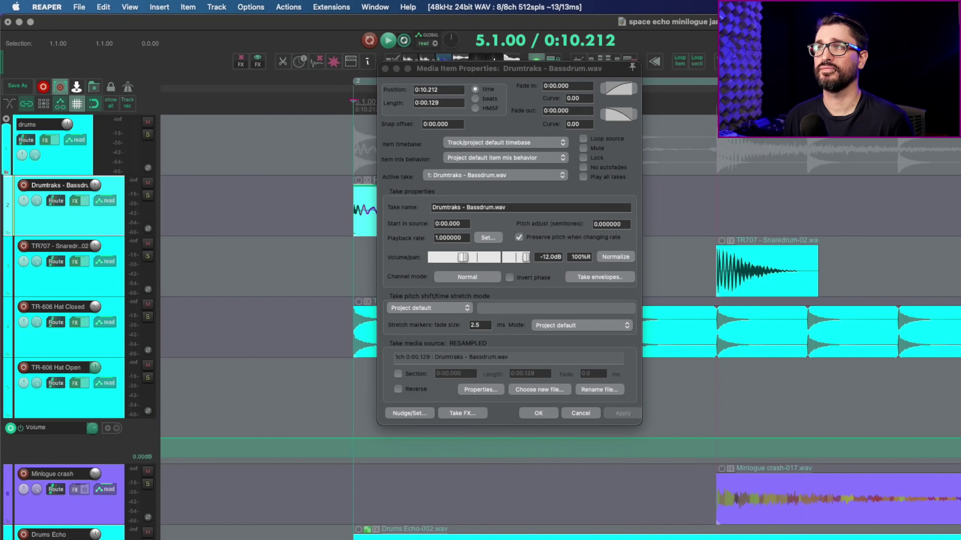
# Set the bass drum take's pan to 4% left, then reset its volume to 0.00 dB and pan to center and accept
pyautogui.doubleClick(582, 260)
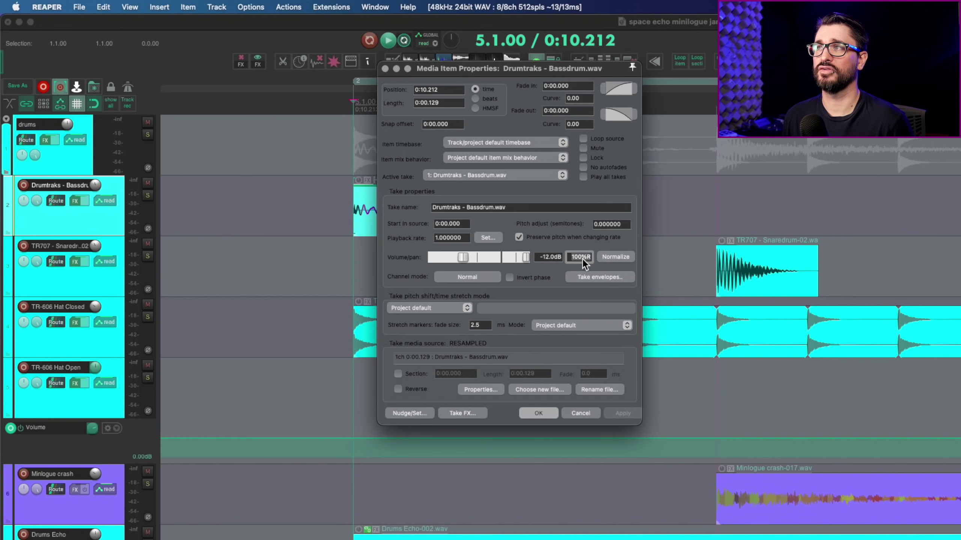
pyautogui.write('-4')
pyautogui.press('Return')
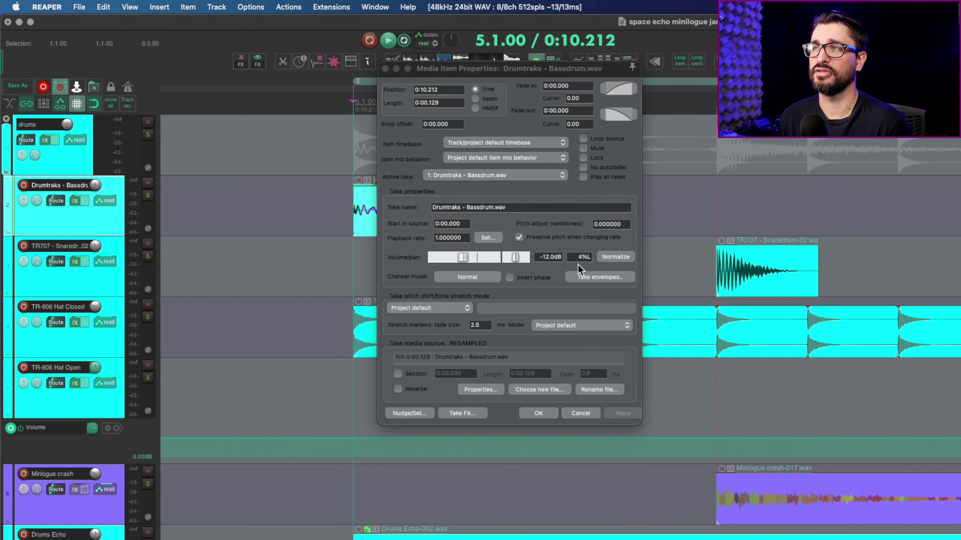
pyautogui.click(546, 264)
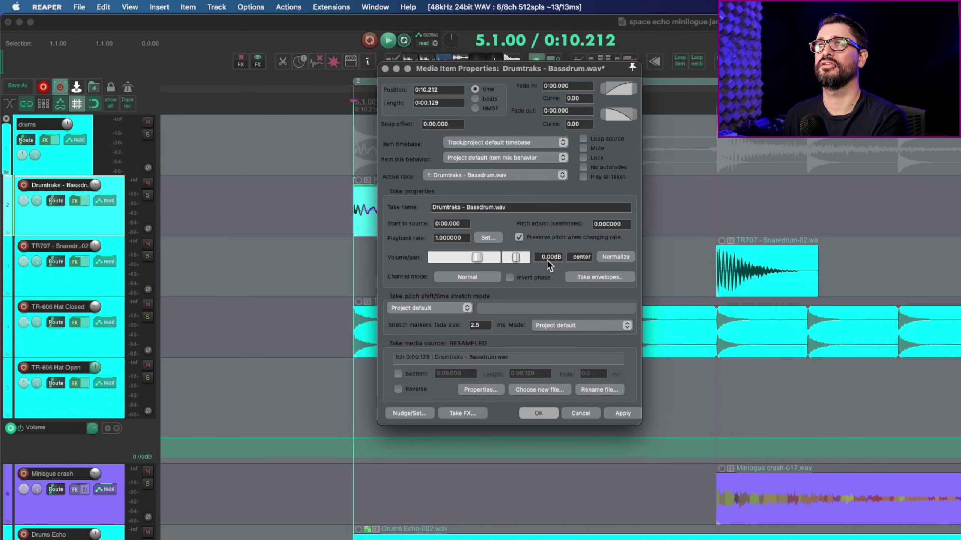
pyautogui.click(543, 417)
# Set the snap offset of the snare item at 5.2.00 within its decay and move the item earlier so the offset aligns with 5.2.00
pyautogui.scroll(6, 748, 310)
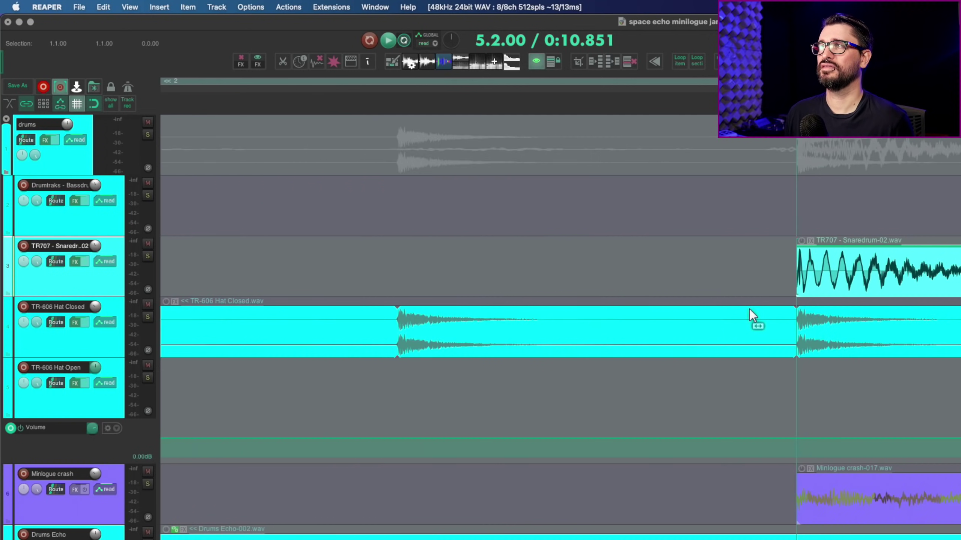
pyautogui.hscroll(2, 712, 312)
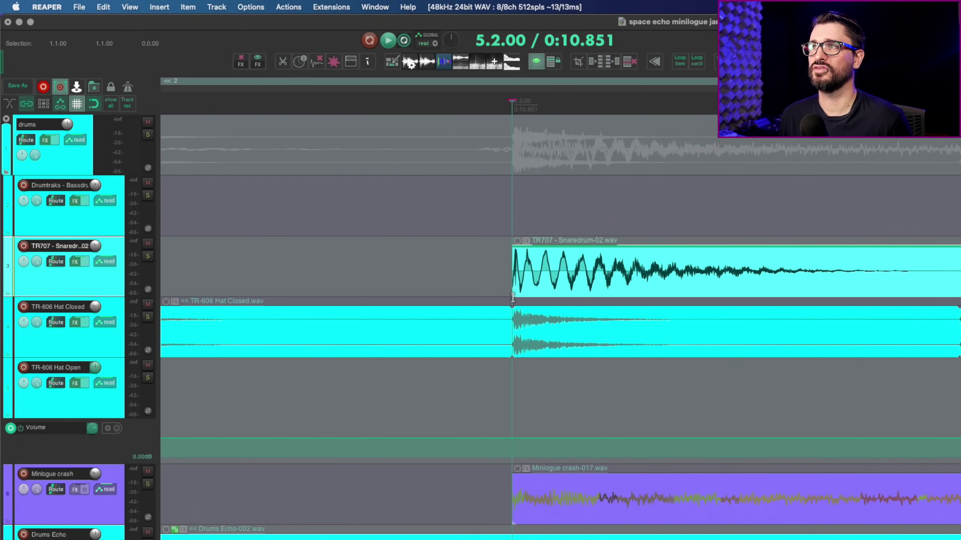
pyautogui.scroll(5, 856, 399)
pyautogui.hscroll(3, 853, 394)
pyautogui.scroll(5, 585, 395)
pyautogui.hscroll(2, 599, 422)
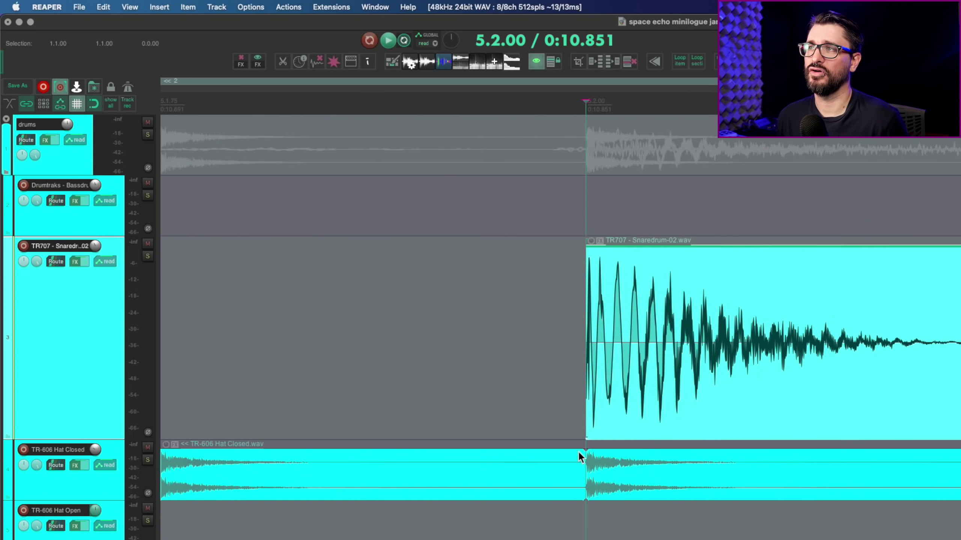
pyautogui.moveTo(587, 439); pyautogui.dragTo(802, 433)
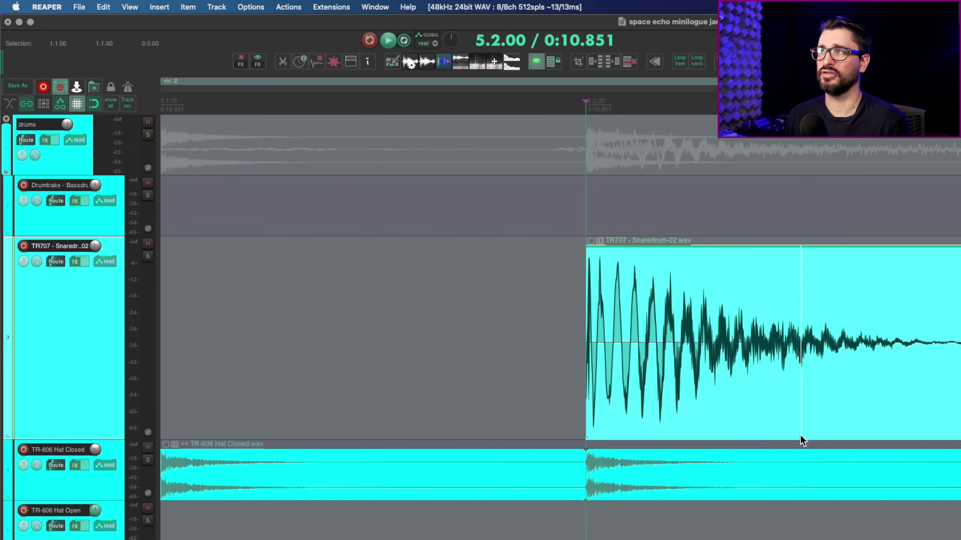
pyautogui.moveTo(911, 326); pyautogui.dragTo(681, 318)
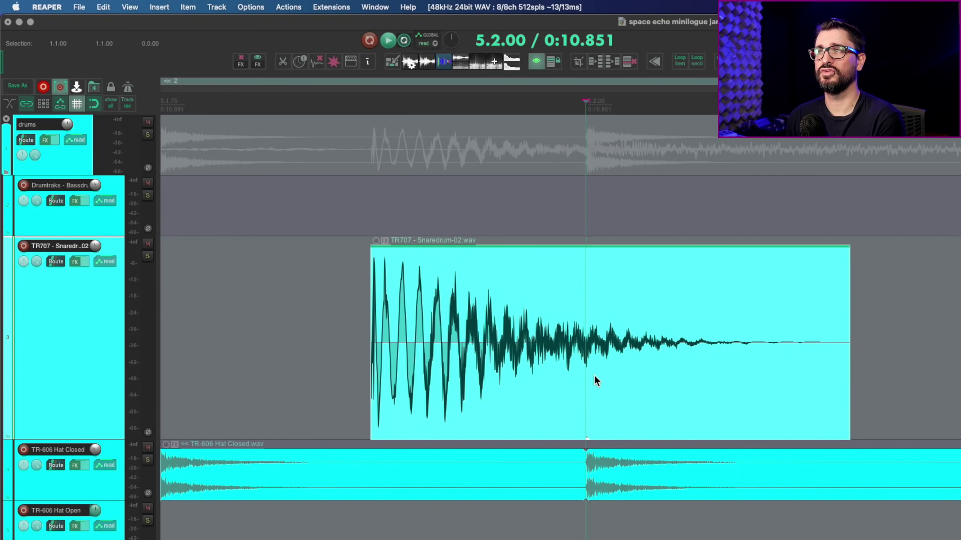
# Trim the snare item's end to 5.2.00, shorten it slightly more with snapping off, and place the edit cursor at 5.1.93
pyautogui.moveTo(849, 304); pyautogui.dragTo(528, 326)
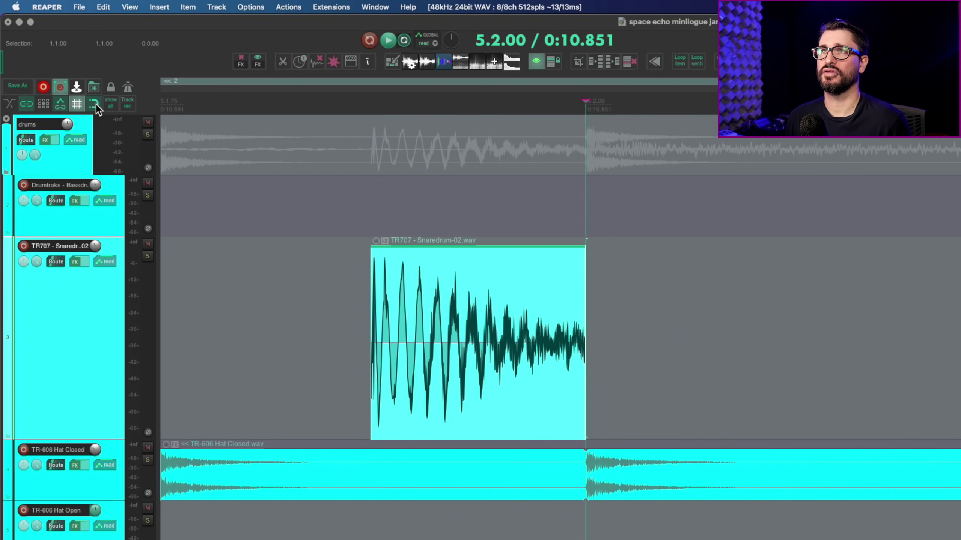
pyautogui.moveTo(585, 305); pyautogui.dragTo(561, 302)
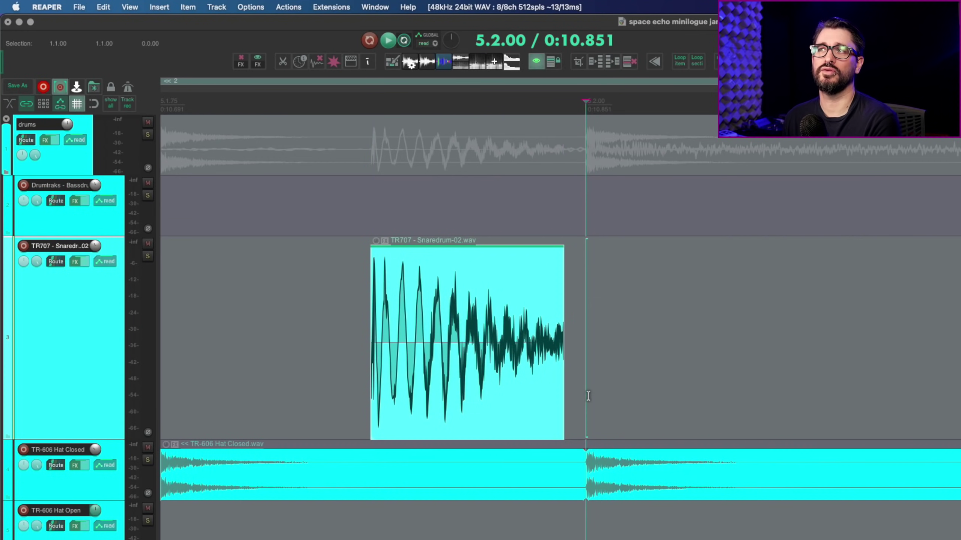
pyautogui.click(473, 402)
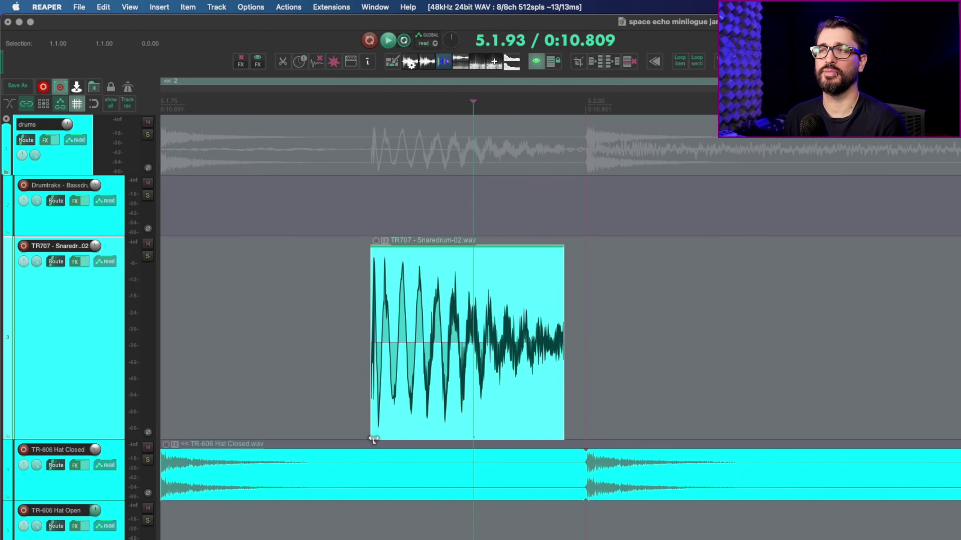
pyautogui.click(471, 386)
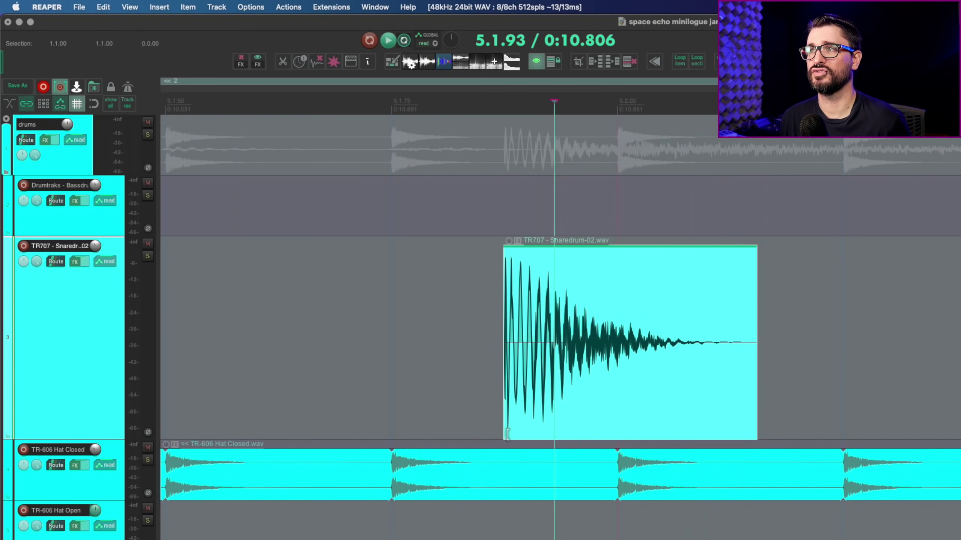
# Set the full-length snare item's snap offset at 5.1.91 and extend the item's start earlier
pyautogui.moveTo(505, 441); pyautogui.dragTo(537, 409)
pyautogui.click(447, 439)
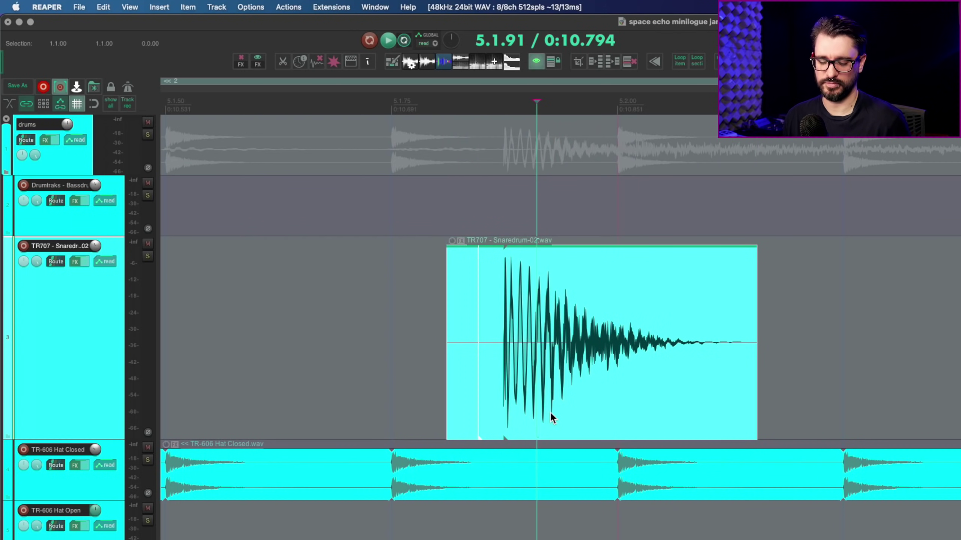
# Move the snare item so its snap offset aligns with 5.2.00, place the edit cursor at 5.2.25 and reverse the item
pyautogui.moveTo(569, 335); pyautogui.dragTo(618, 439)
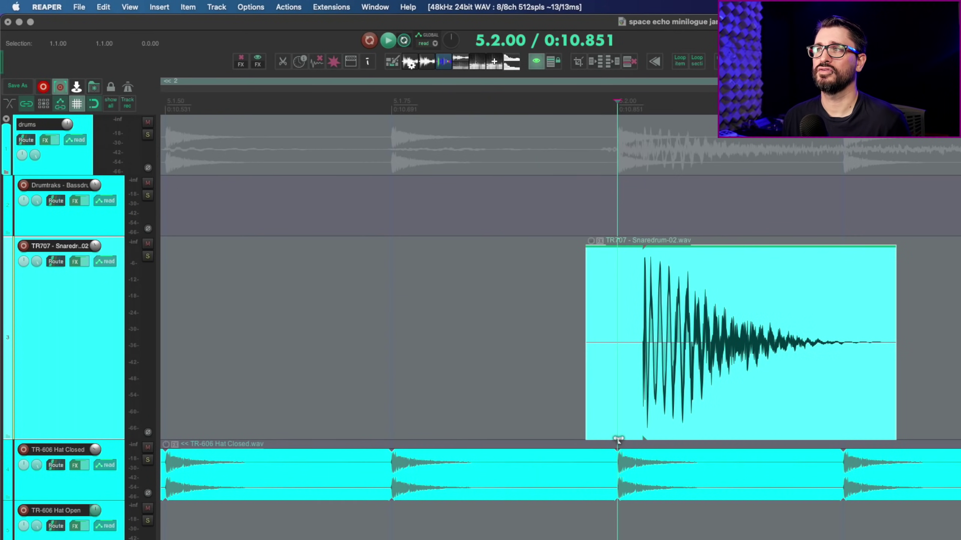
pyautogui.click(830, 300)
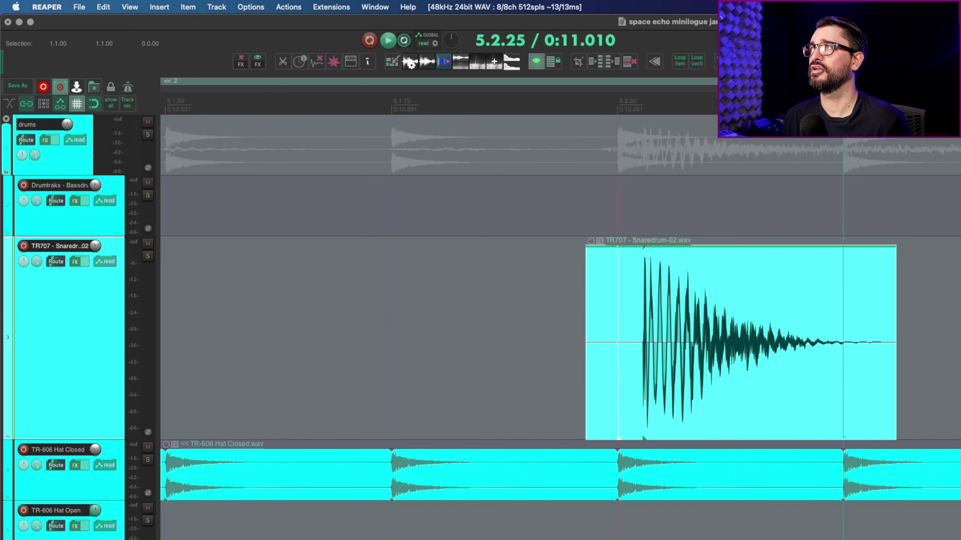
pyautogui.hotkey('ctrl', 'r')
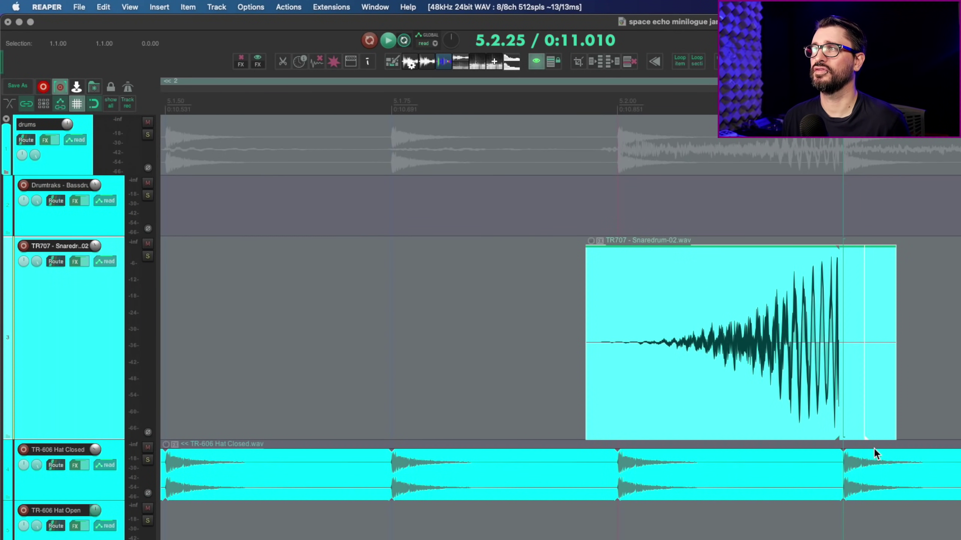
# Shift the reversed snare's snap offset close to its peak, align it with 5.2.25 and trim the item's end there
pyautogui.moveTo(863, 440); pyautogui.dragTo(809, 404)
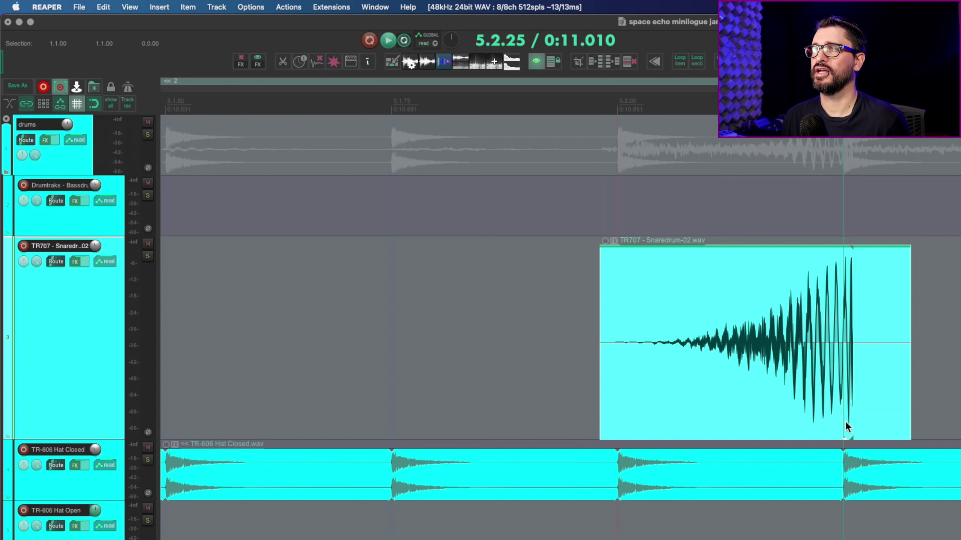
pyautogui.moveTo(910, 356); pyautogui.dragTo(844, 351)
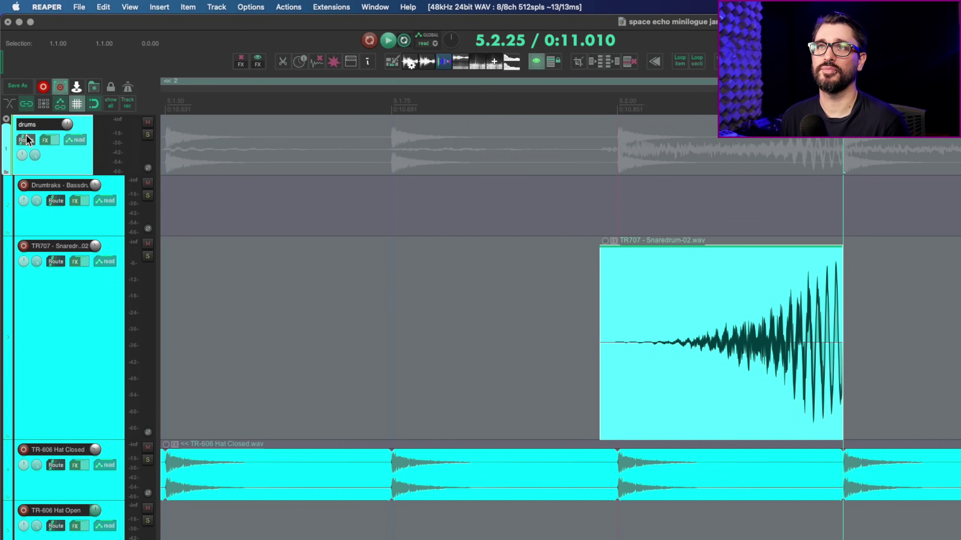
# Route the drums folder to mono parent channel 2, then restore parent channels 1-2 and close its routing window
pyautogui.click(23, 140)
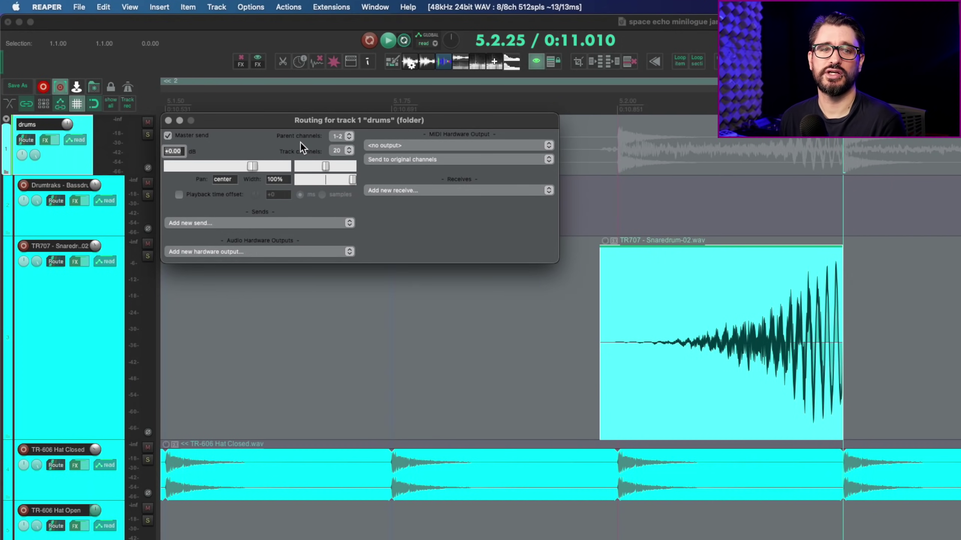
pyautogui.click(342, 137)
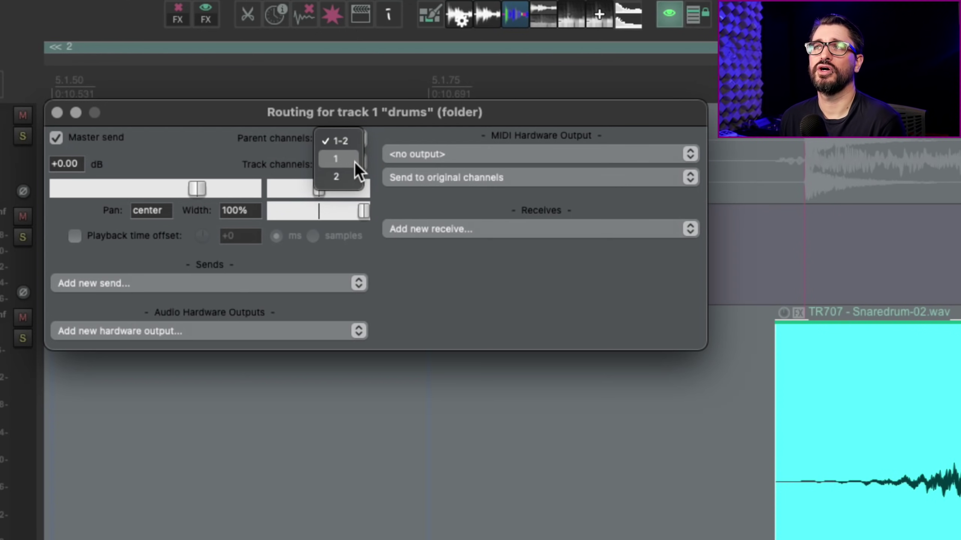
pyautogui.click(357, 176)
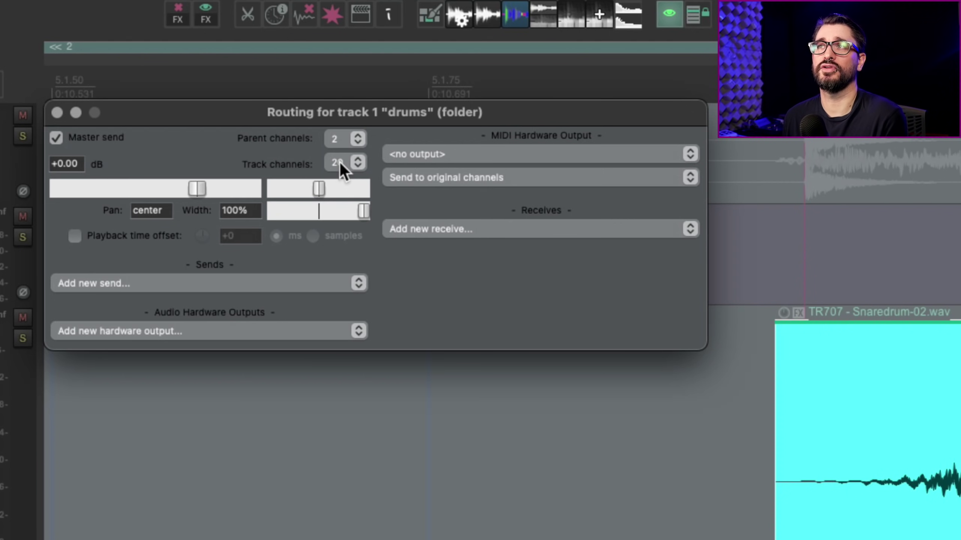
pyautogui.click(346, 140)
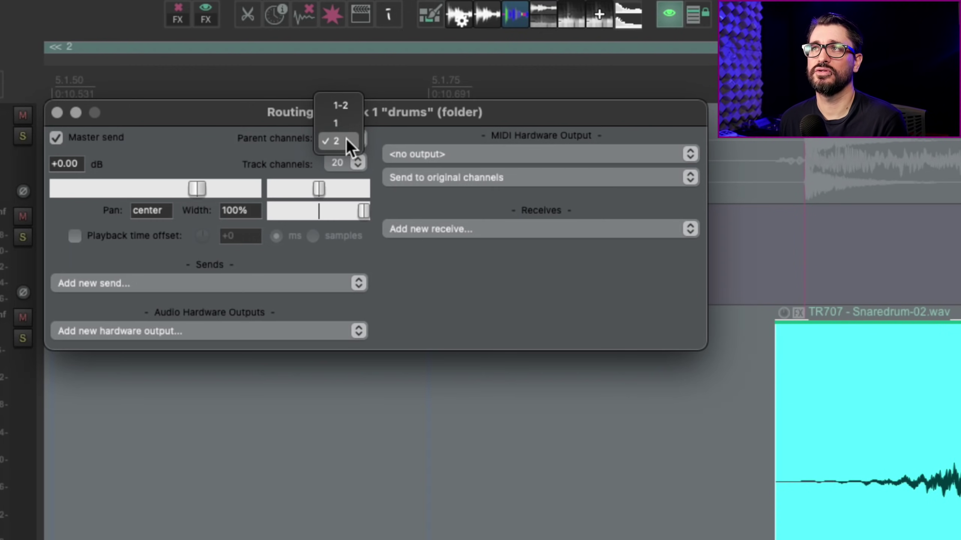
pyautogui.click(350, 105)
pyautogui.click(57, 112)
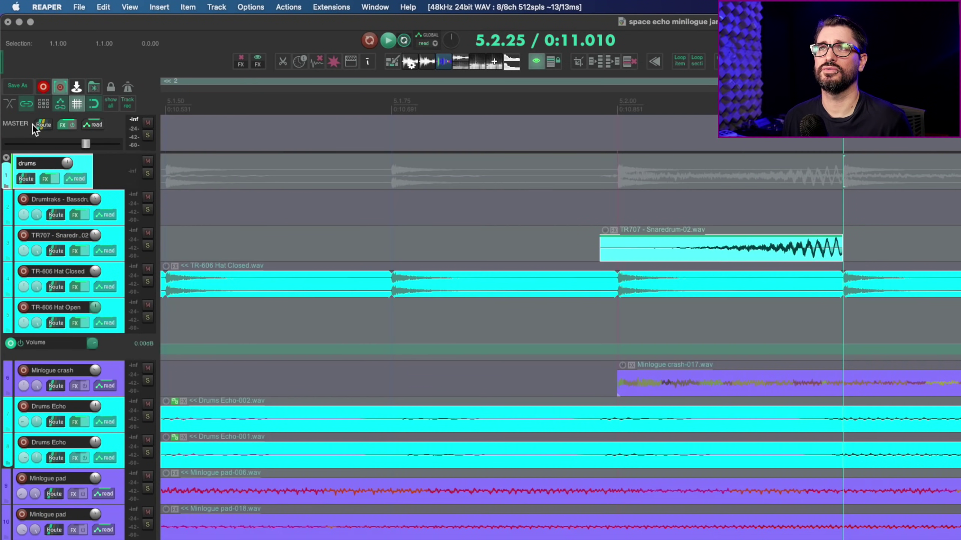
# Set the master track's channel count to 10 in its output routing
pyautogui.click(43, 124)
pyautogui.click(342, 137)
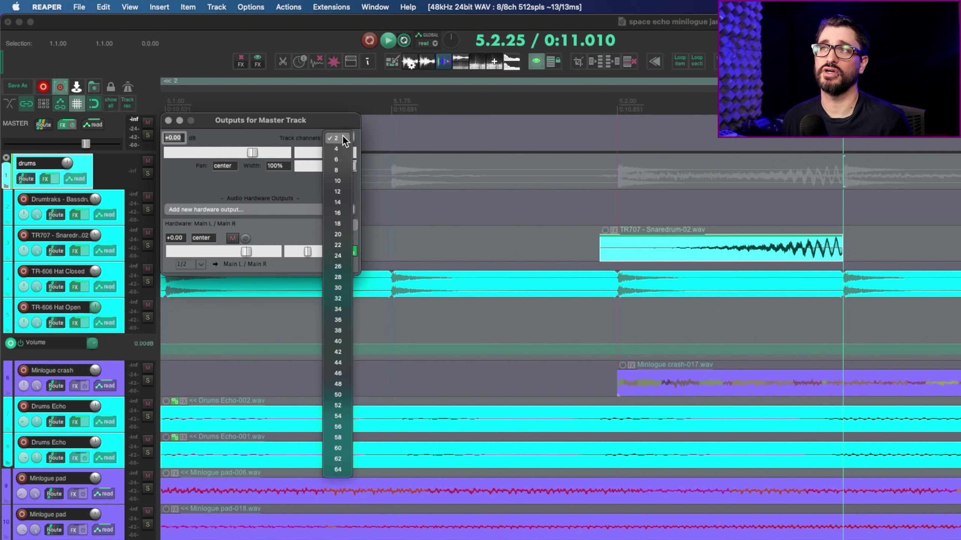
pyautogui.click(350, 180)
# Open the drums folder's routing and examine the available parent channel options without changing the assignment
pyautogui.click(25, 178)
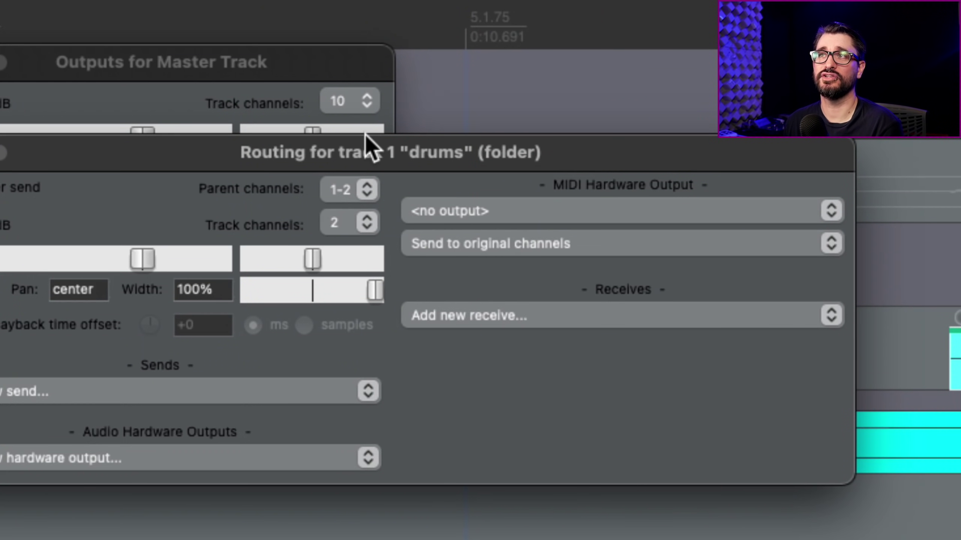
pyautogui.click(347, 206)
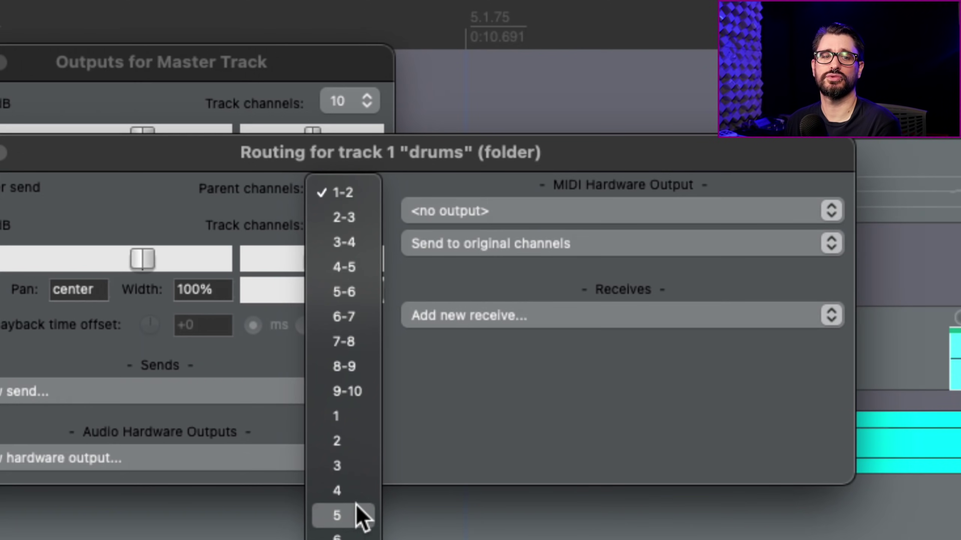
pyautogui.click(462, 397)
# Set the drums folder to 4 track channels and review the parent channel options, keeping 1-4
pyautogui.click(342, 225)
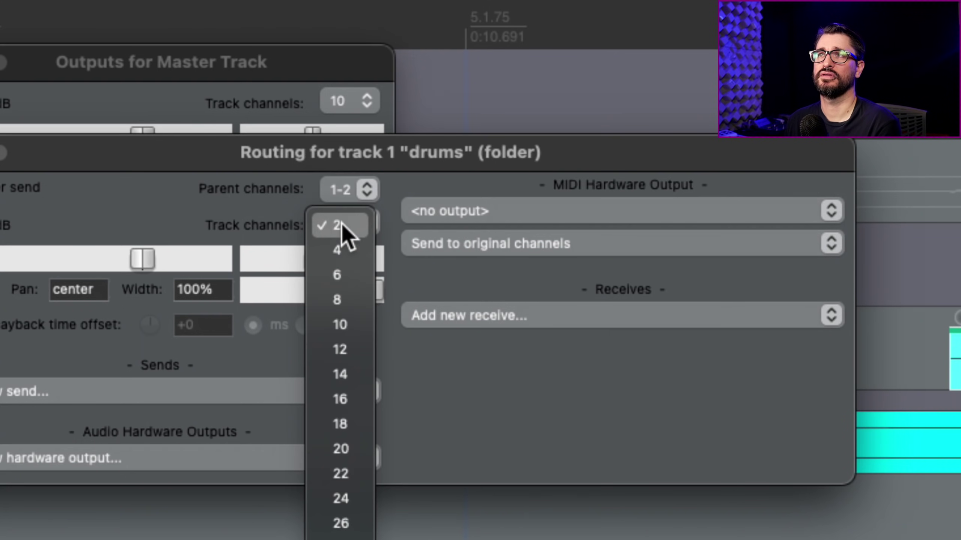
pyautogui.click(355, 257)
pyautogui.click(366, 189)
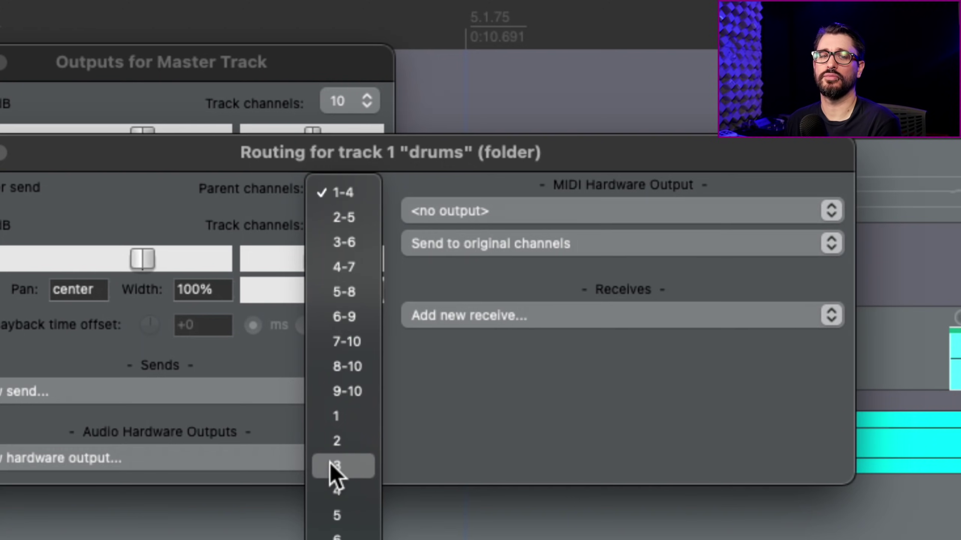
pyautogui.click(458, 447)
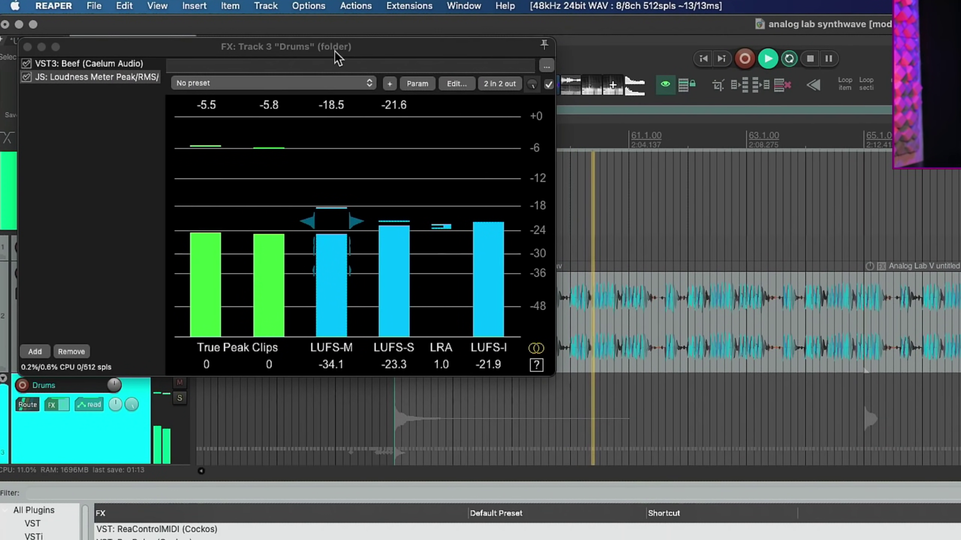
# Stop playback, embed the JS Loudness Meter's UI in the Drums track's control panel and make that track taller
pyautogui.press('space')
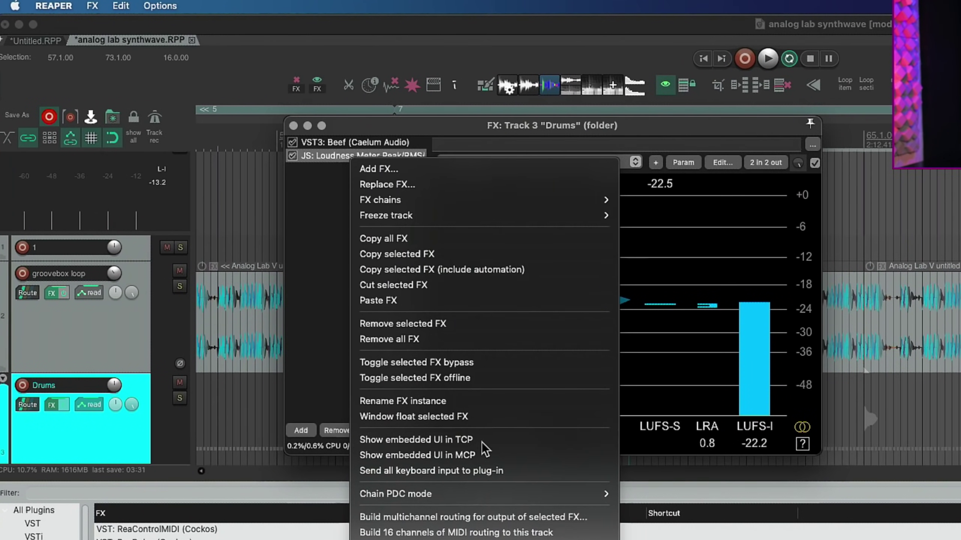
pyautogui.click(473, 318)
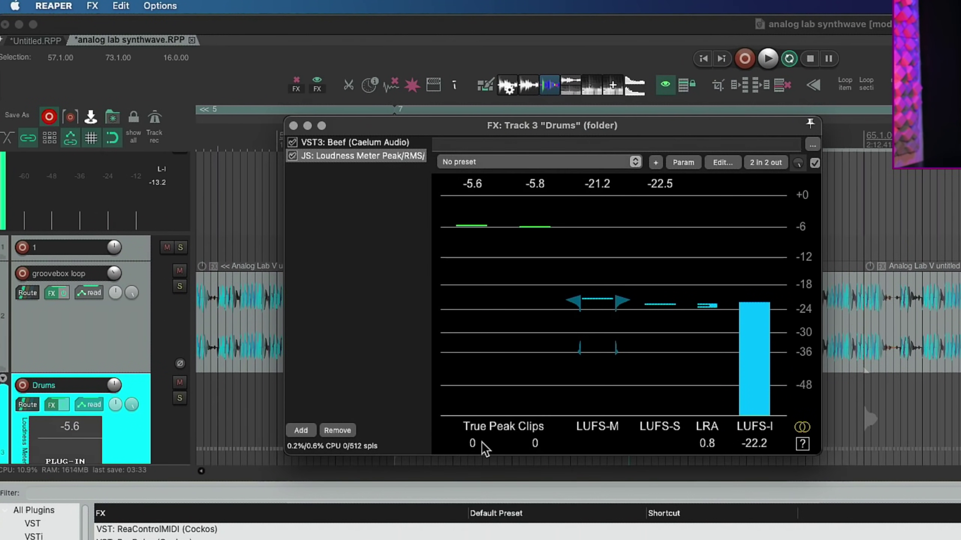
pyautogui.click(294, 126)
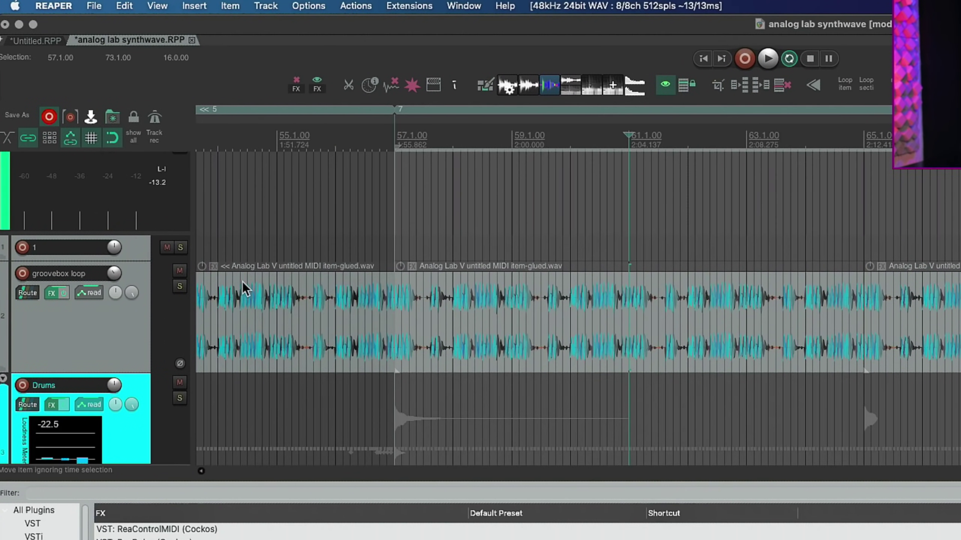
pyautogui.scroll(-5, 132, 334)
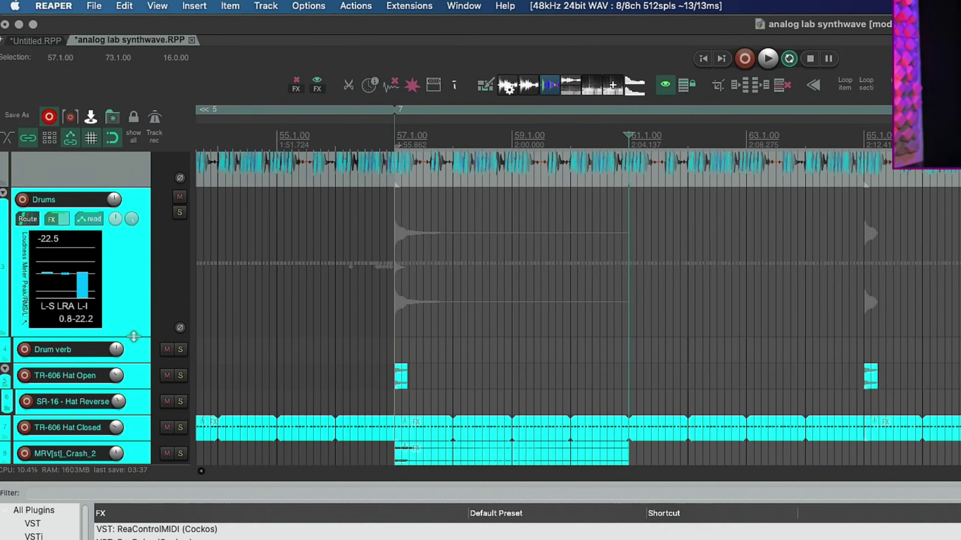
pyautogui.moveTo(134, 336); pyautogui.dragTo(134, 404)
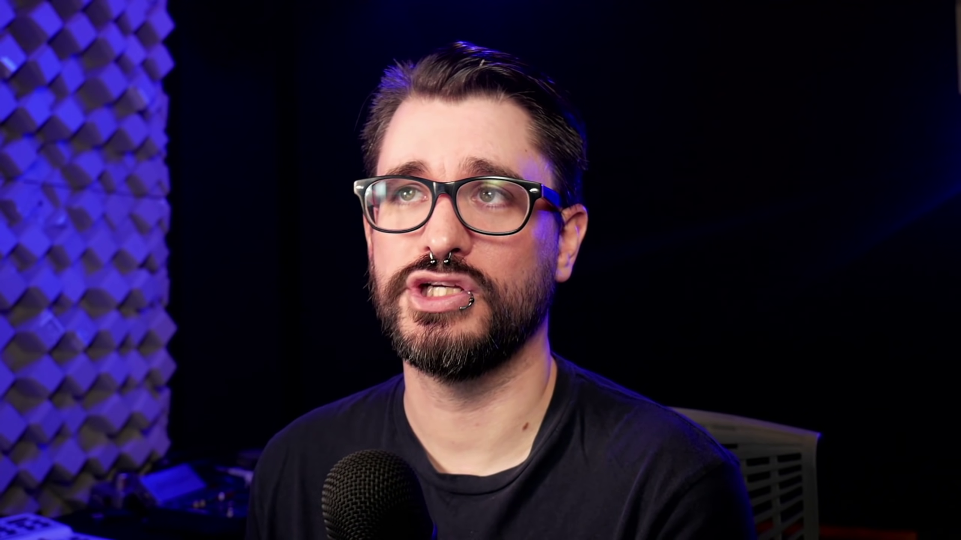